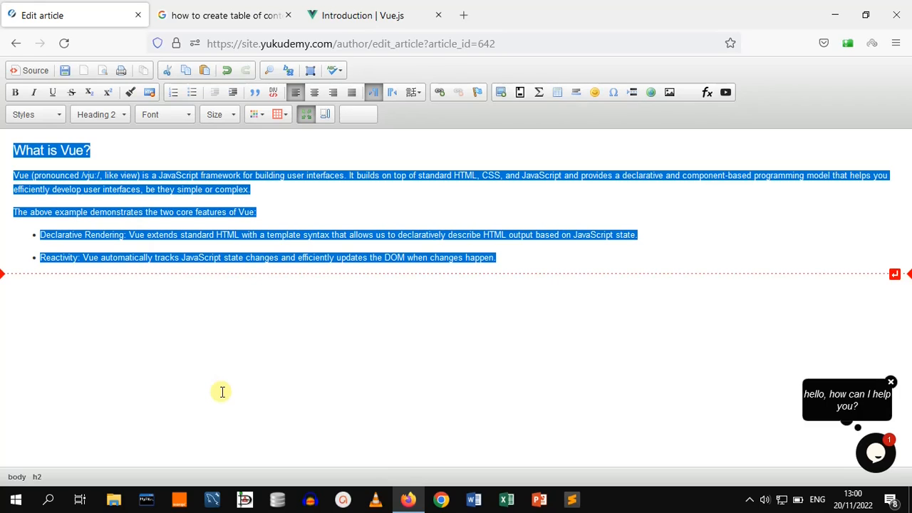
# Remove the bullet formatting from the two Vue feature items
pyautogui.click(558, 263)
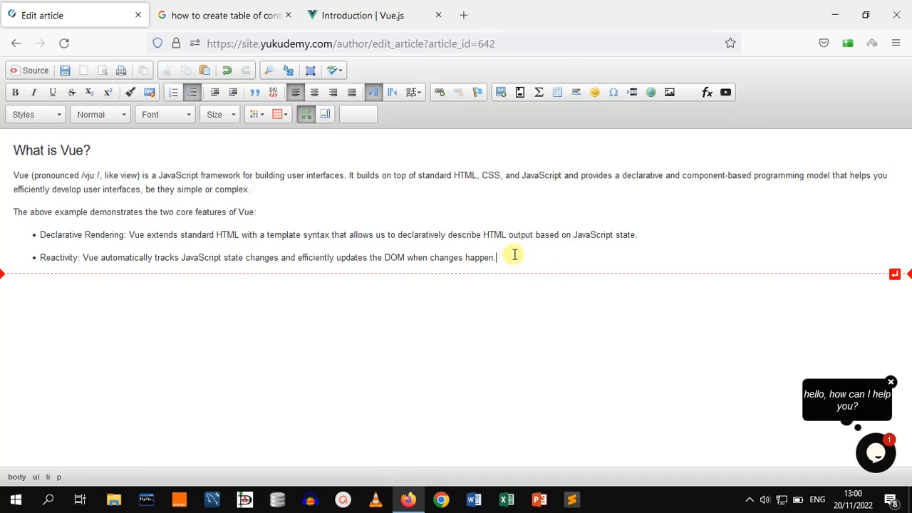
pyautogui.moveTo(514, 254); pyautogui.dragTo(292, 215)
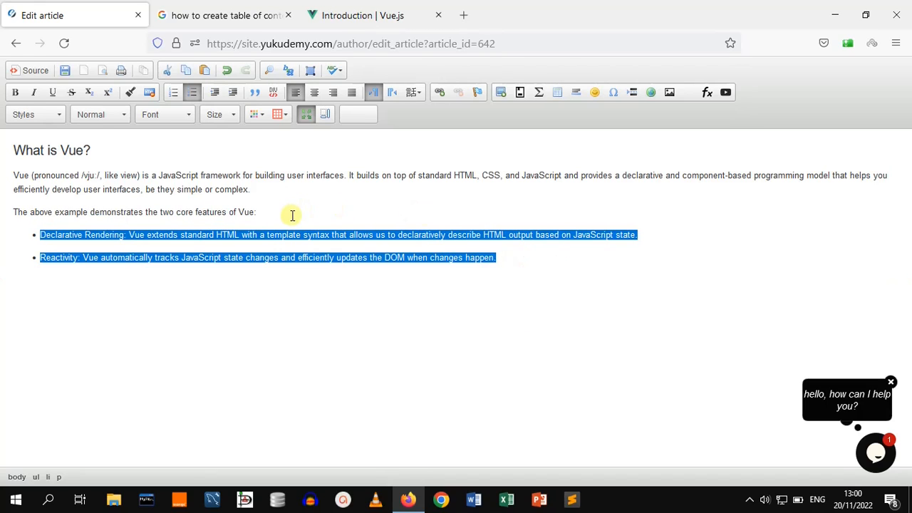
pyautogui.click(192, 92)
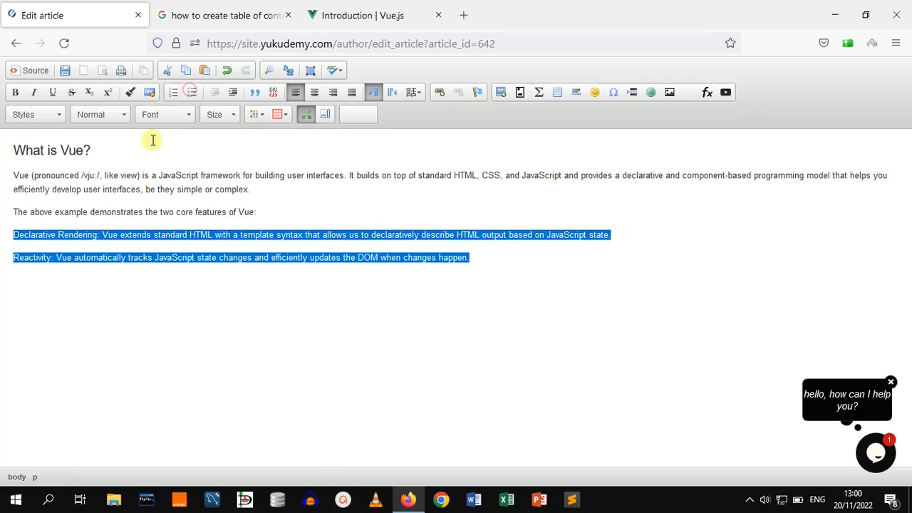
# Change the 'What is Vue?' heading's paragraph format to Normal
pyautogui.click(110, 155)
pyautogui.moveTo(106, 154); pyautogui.dragTo(15, 131)
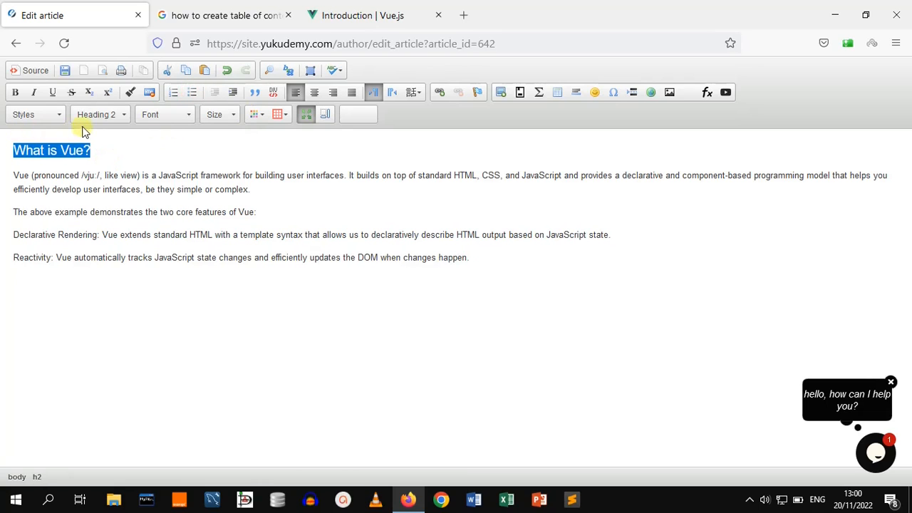
pyautogui.click(101, 115)
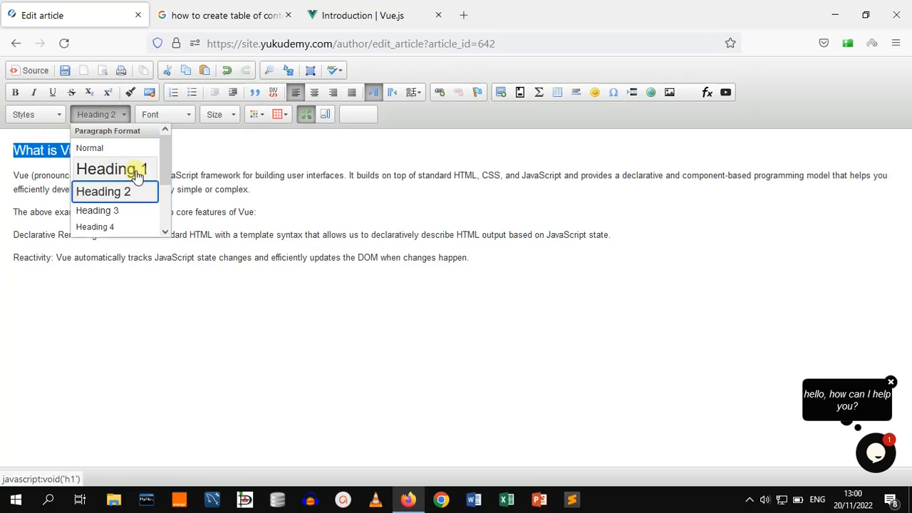
pyautogui.click(112, 148)
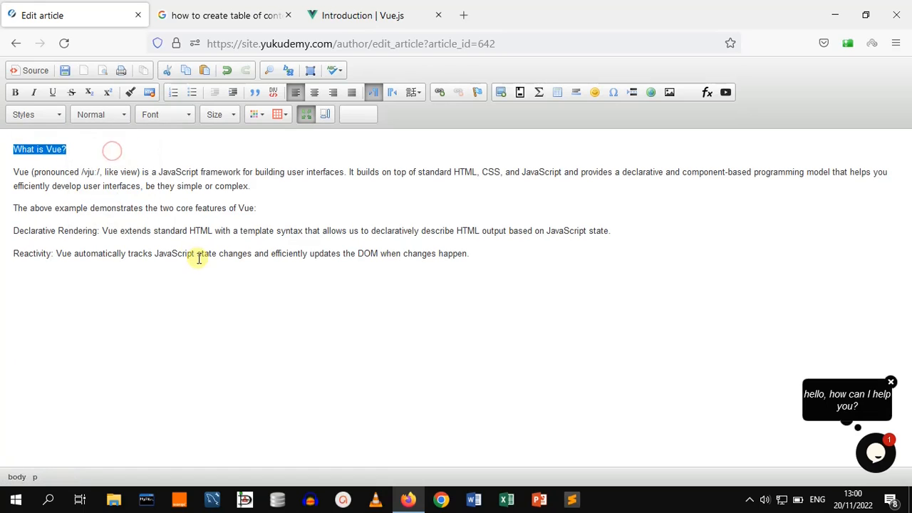
pyautogui.click(295, 320)
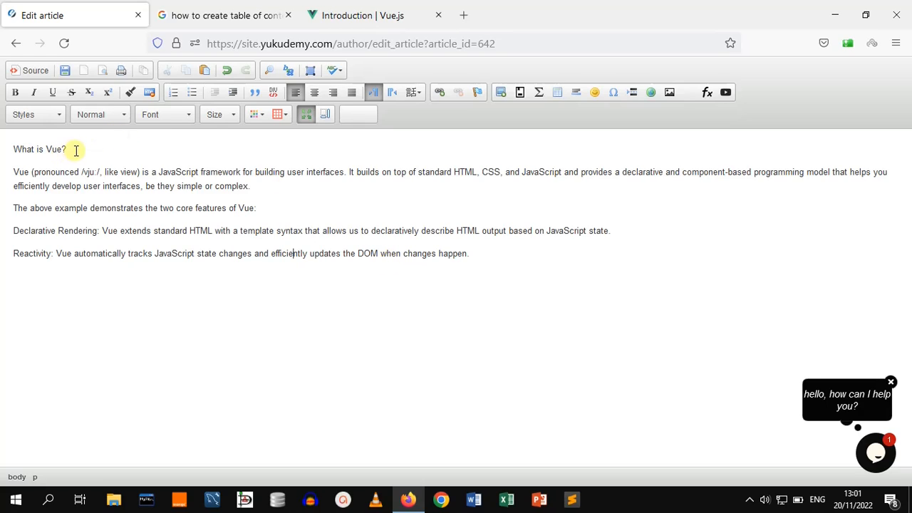
# Set the 'What is Vue?' line's paragraph format to Heading 2
pyautogui.moveTo(75, 150); pyautogui.dragTo(16, 147)
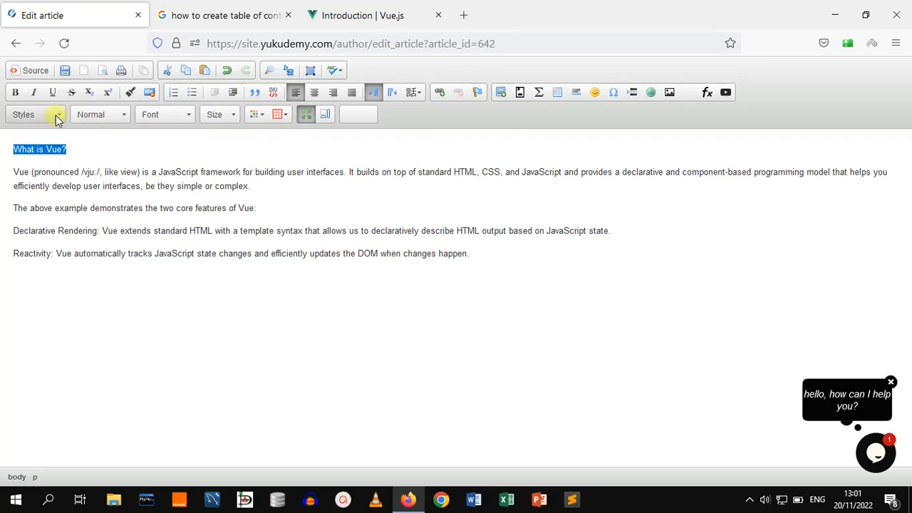
pyautogui.click(125, 118)
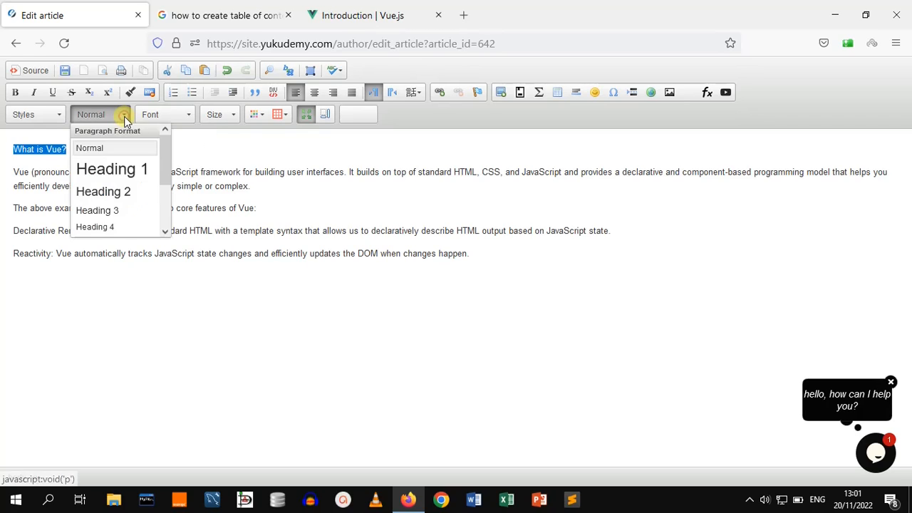
pyautogui.click(114, 199)
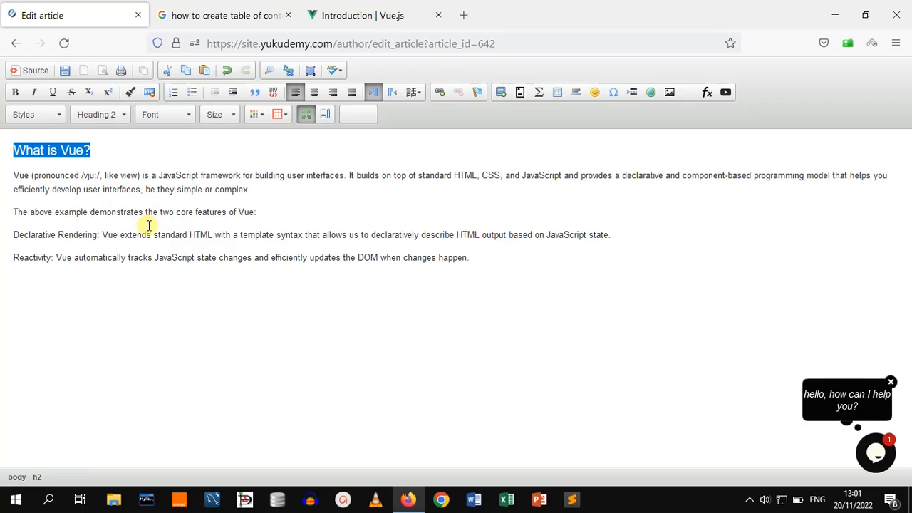
pyautogui.click(254, 235)
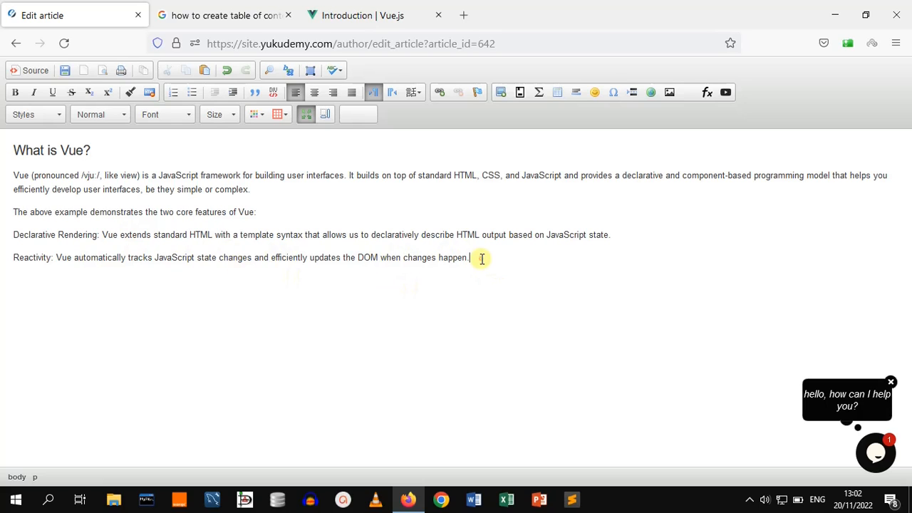
# Turn the two feature lines into a bulleted list, trying a numbered list in between
pyautogui.moveTo(481, 258); pyautogui.dragTo(14, 233)
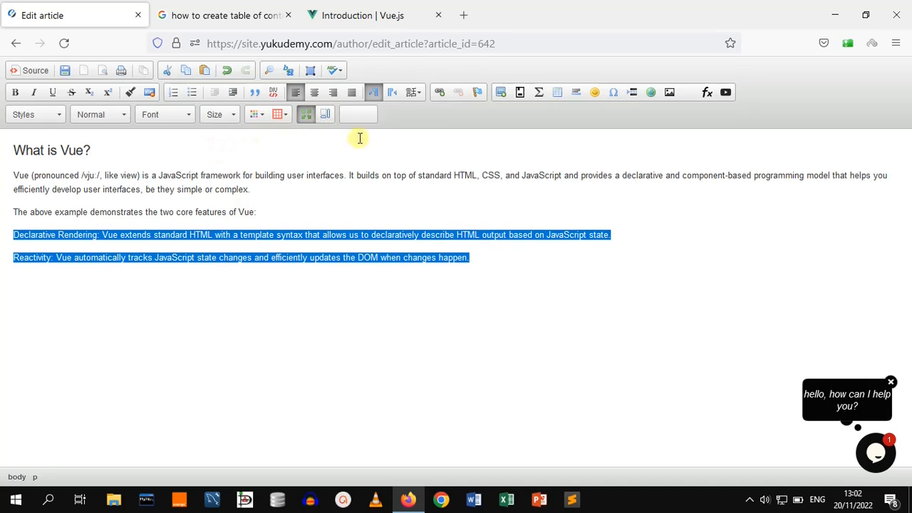
pyautogui.click(194, 94)
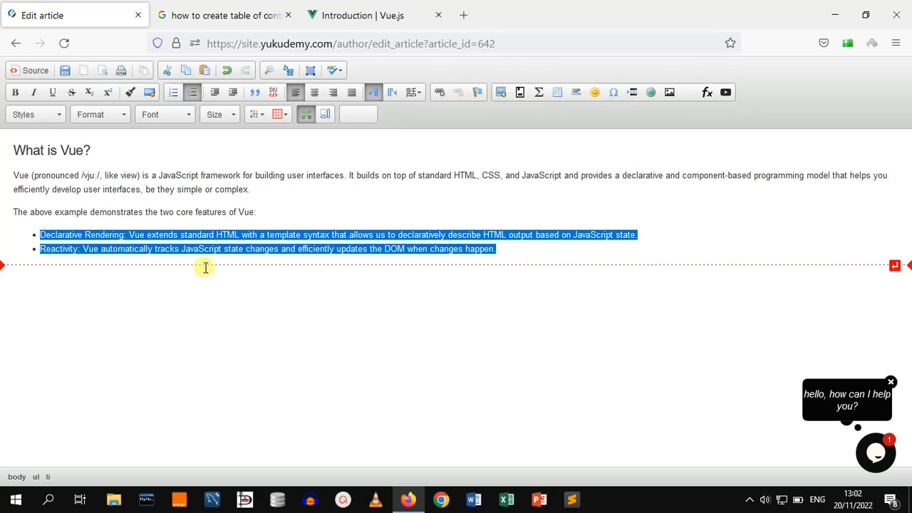
pyautogui.click(170, 94)
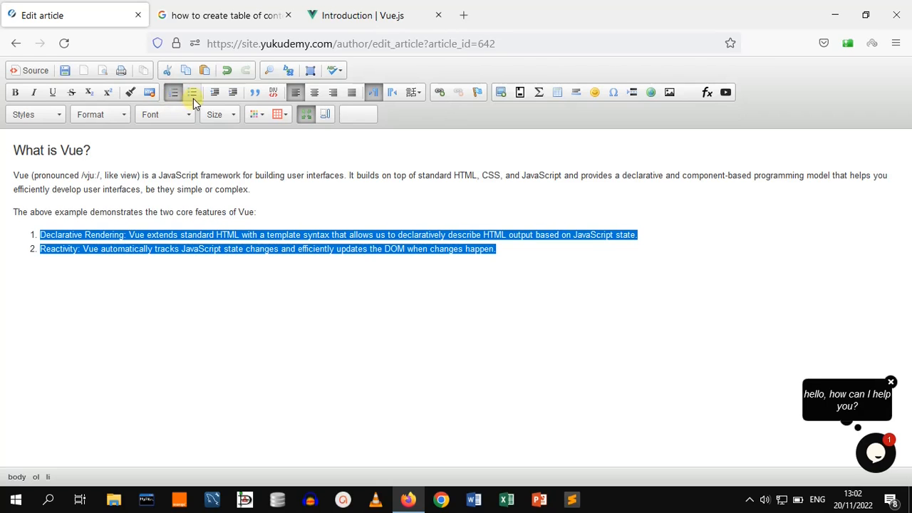
pyautogui.click(193, 94)
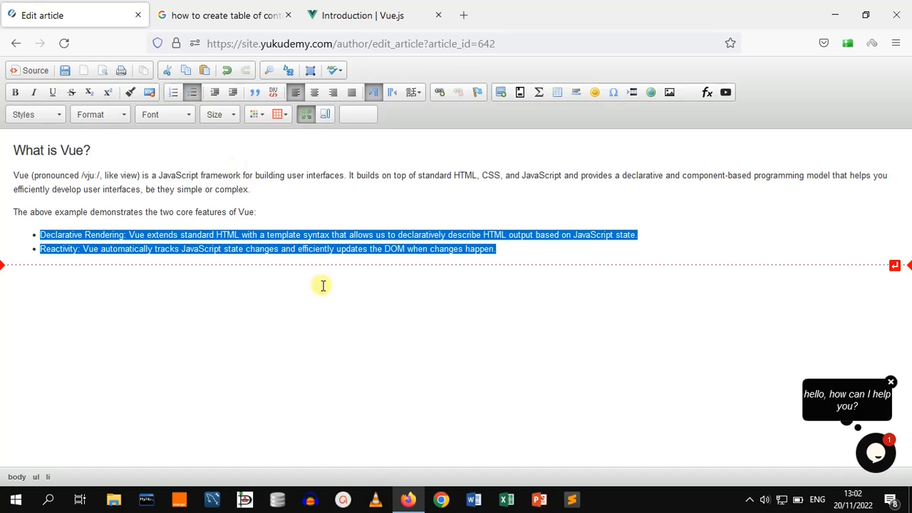
pyautogui.click(288, 215)
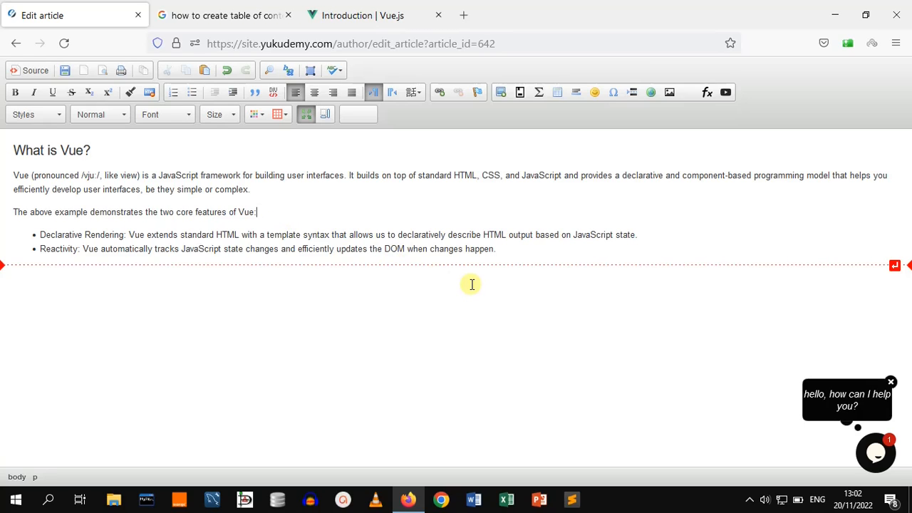
pyautogui.click(266, 195)
pyautogui.press('Return')
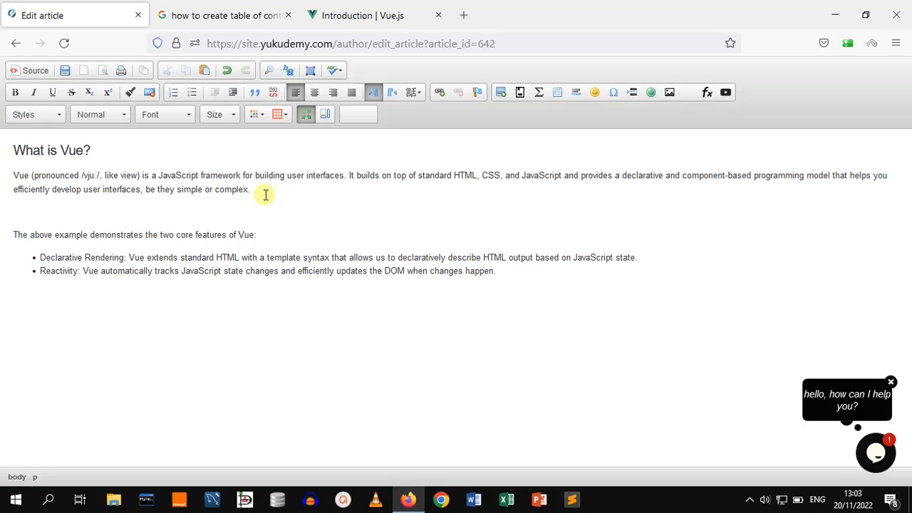
pyautogui.write('Acc')
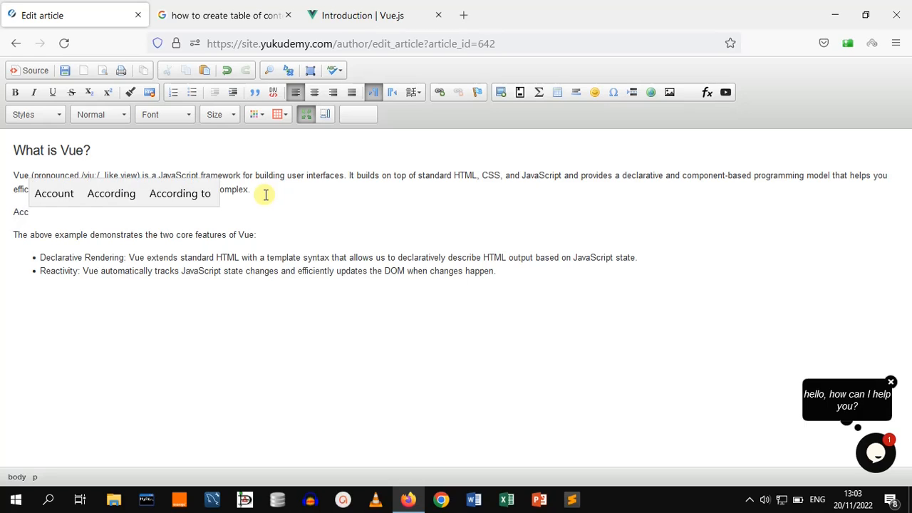
pyautogui.write('od=====')
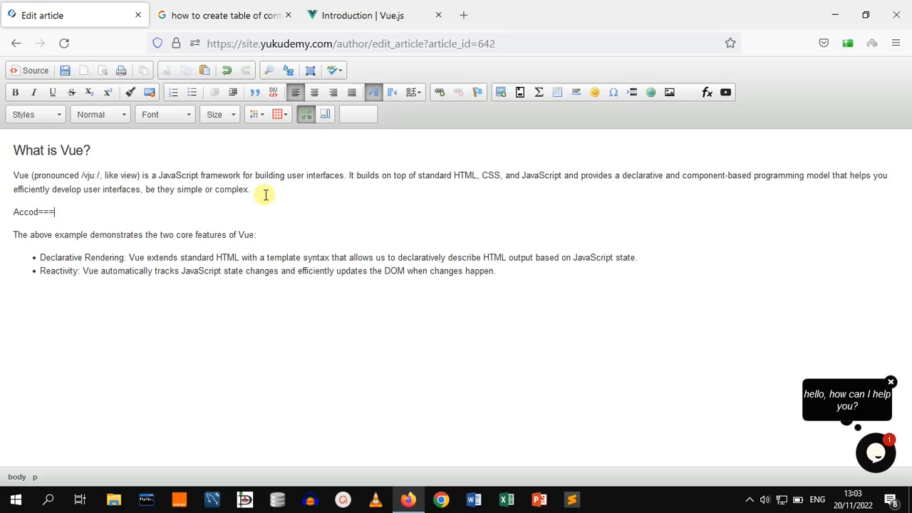
pyautogui.press('BackSpace')
pyautogui.press('BackSpace')
pyautogui.press('BackSpace')
pyautogui.press('BackSpace')
pyautogui.press('BackSpace')
pyautogui.press('BackSpace')
pyautogui.press('BackSpace')
pyautogui.press('BackSpace')
pyautogui.press('BackSpace')
pyautogui.press('BackSpace')
pyautogui.press('BackSpace')
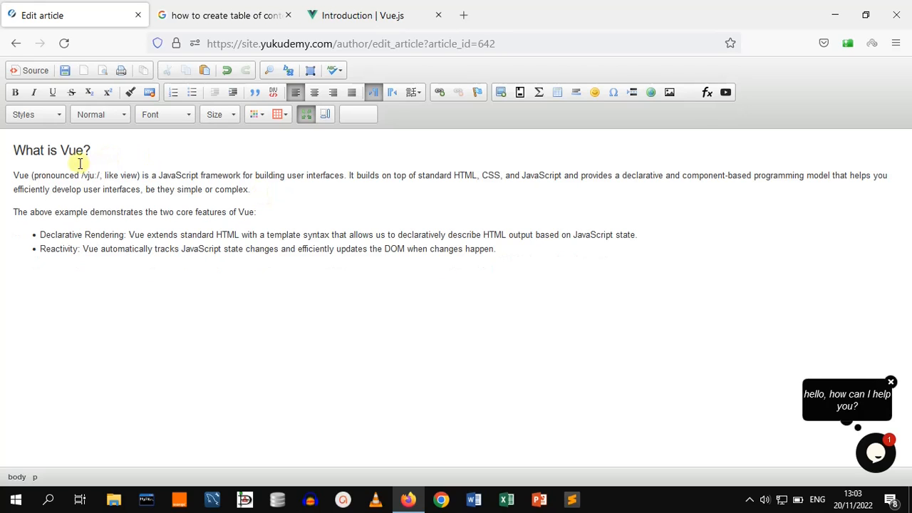
# Insert a new paragraph under the heading reading 'According o the vue documentation,'
pyautogui.click(9, 176)
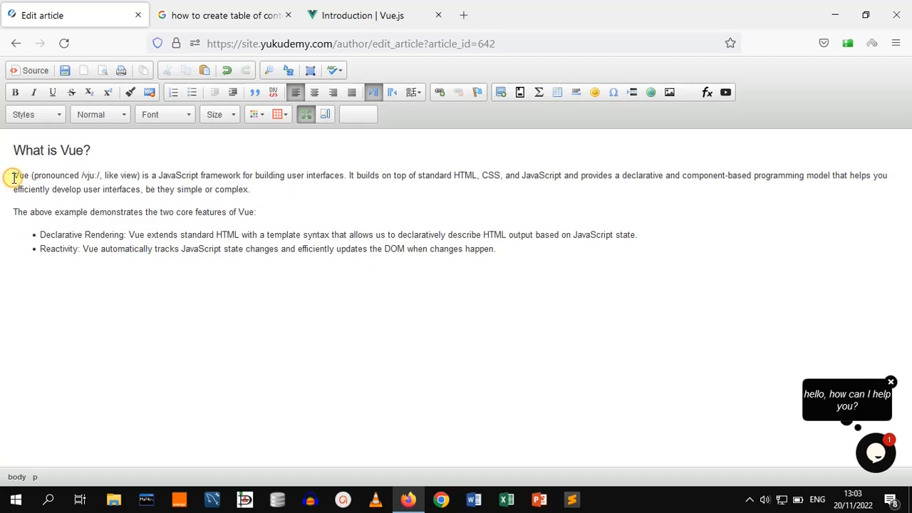
pyautogui.press('Return')
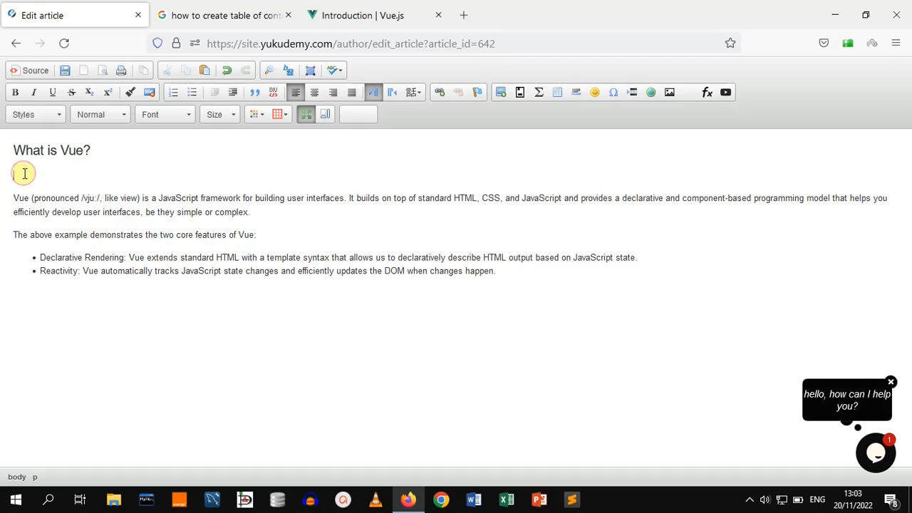
pyautogui.write('According ')
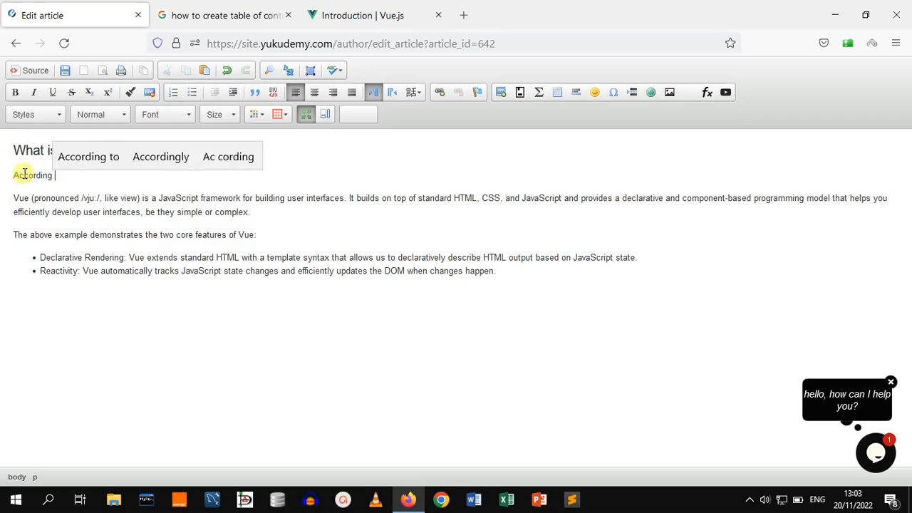
pyautogui.write('o the')
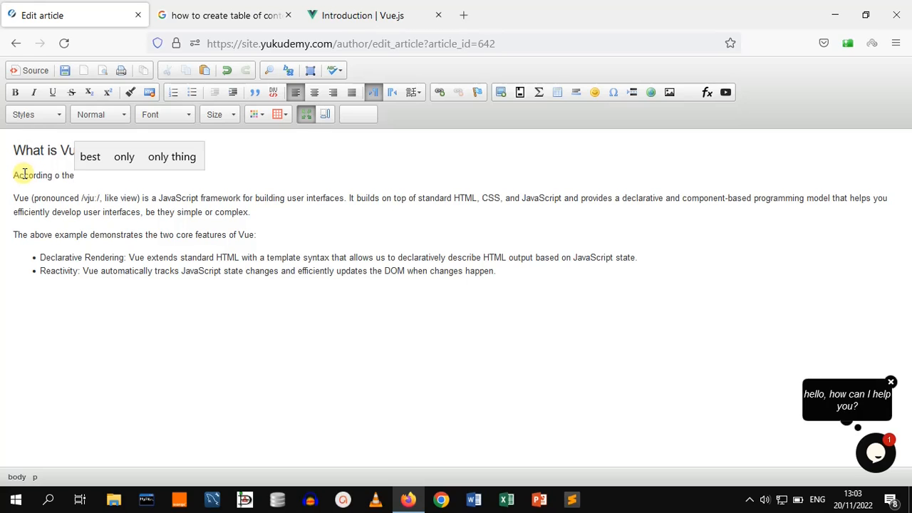
pyautogui.write(' vue')
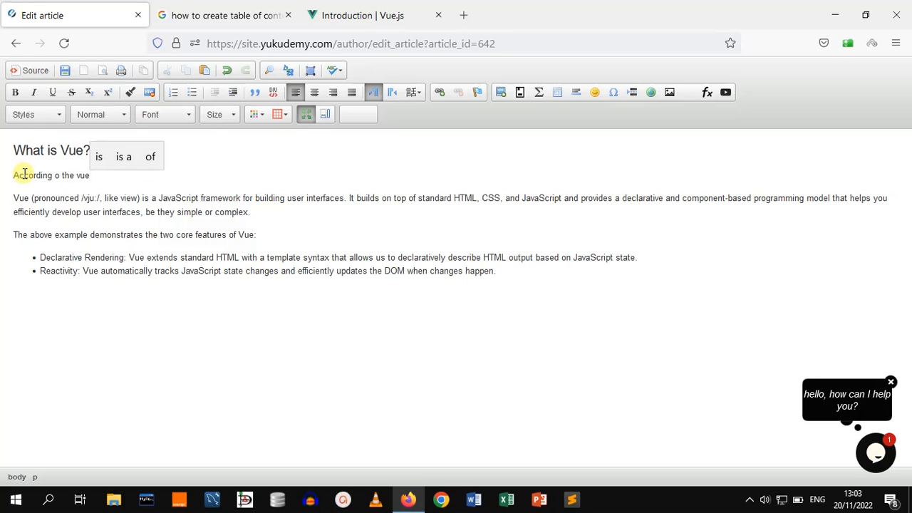
pyautogui.write(' documentat')
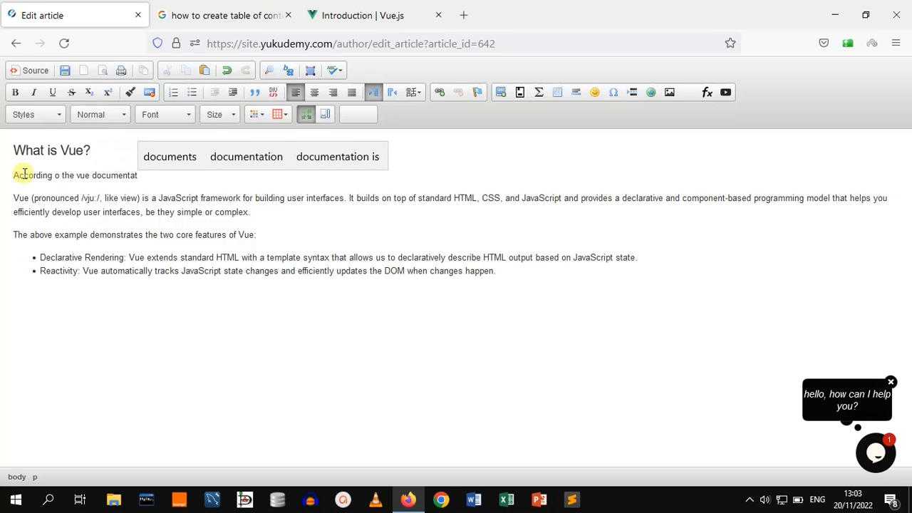
pyautogui.write('ion,')
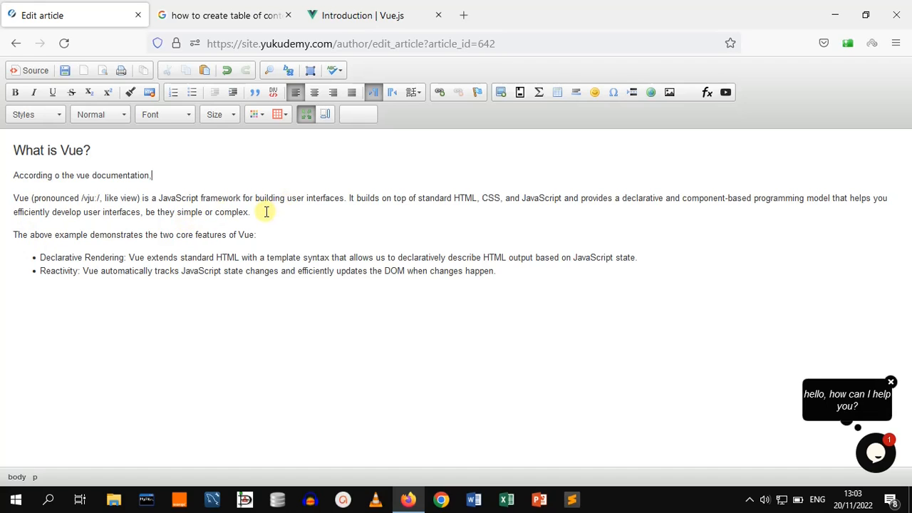
# Format the Vue description paragraph as a block quote
pyautogui.moveTo(266, 211); pyautogui.dragTo(15, 200)
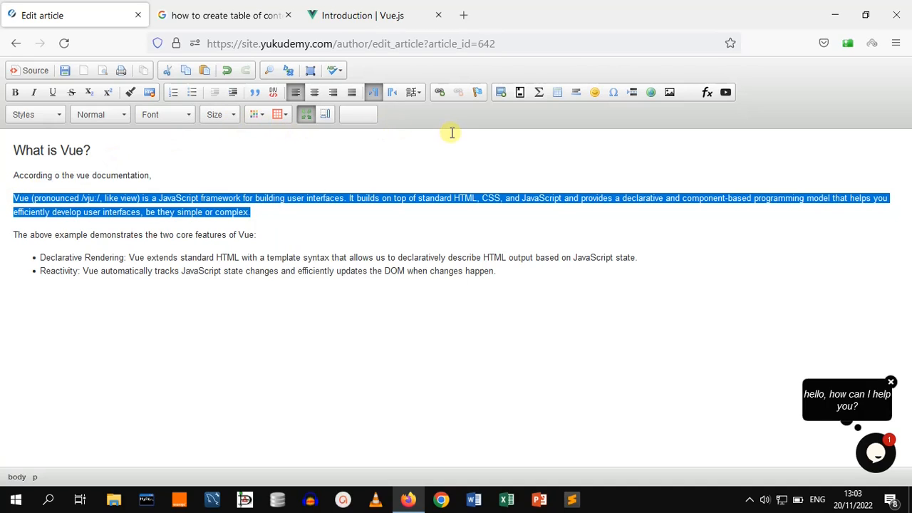
pyautogui.click(255, 94)
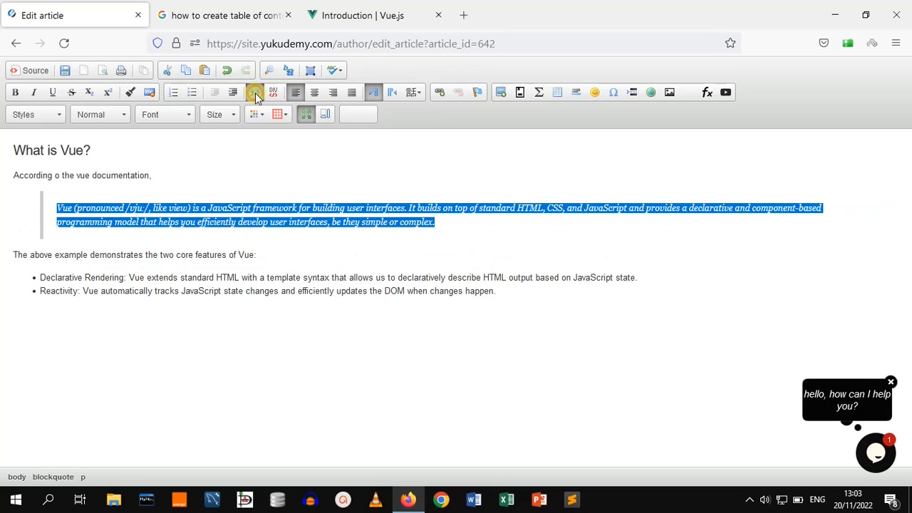
pyautogui.click(319, 329)
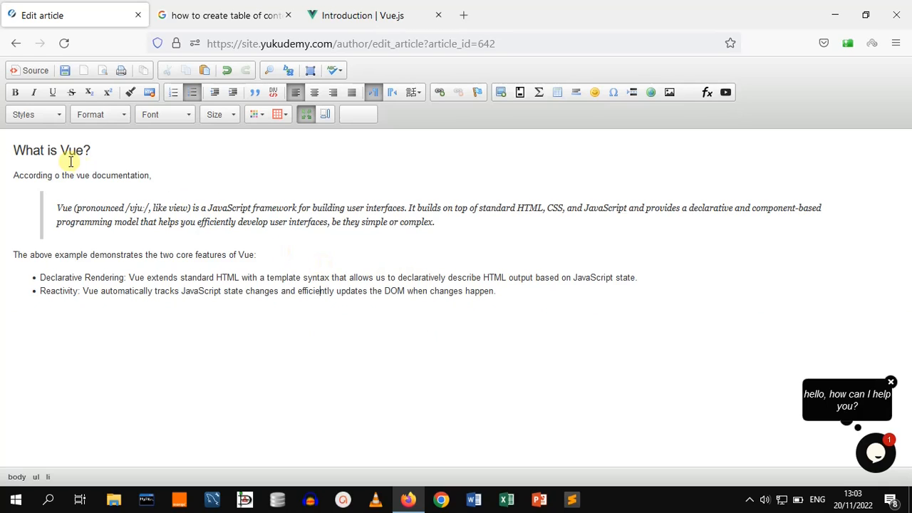
# Correct 'o' to 'to' in the introductory sentence and exit the maximized editor view
pyautogui.click(55, 178)
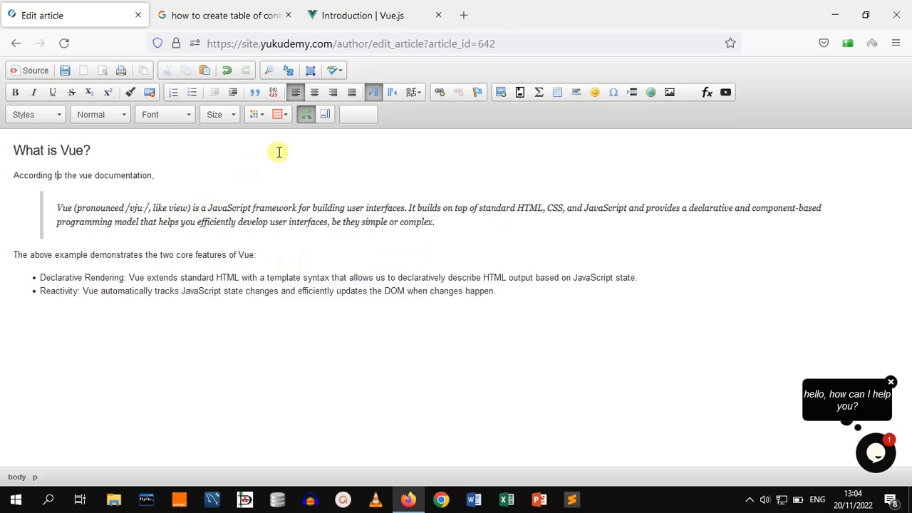
pyautogui.click(305, 117)
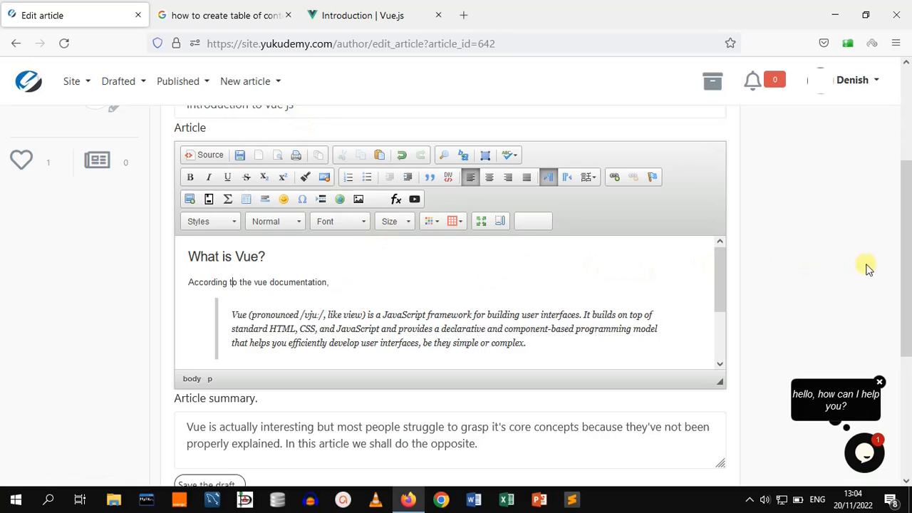
# Save the article draft and review the resulting preview
pyautogui.scroll(-2, 906, 260)
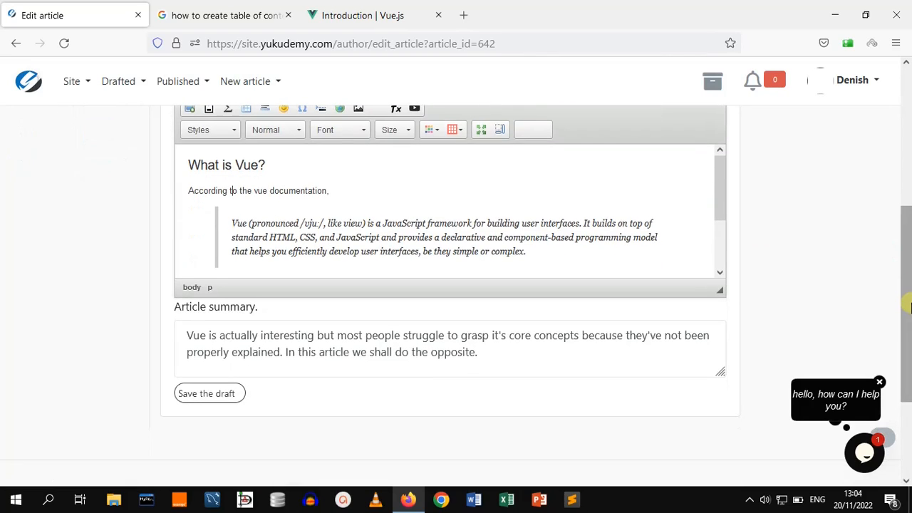
pyautogui.click(217, 401)
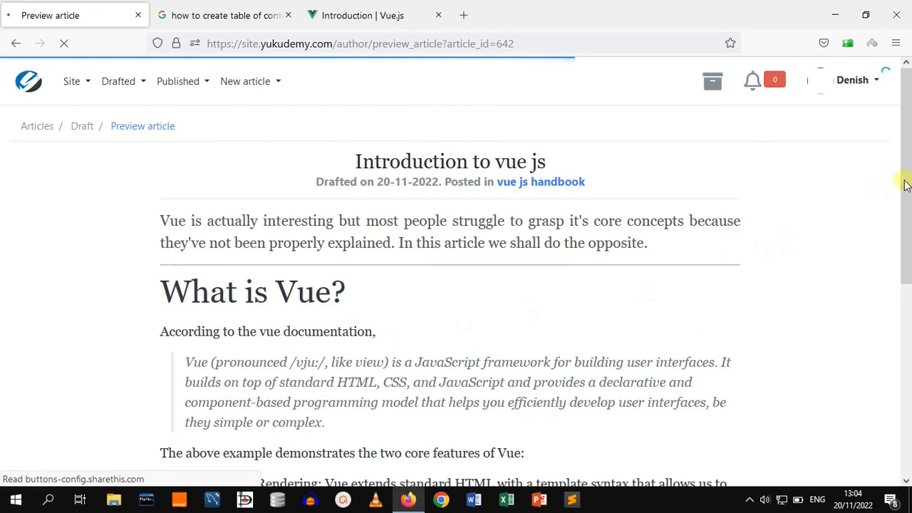
pyautogui.moveTo(908, 176); pyautogui.dragTo(909, 231)
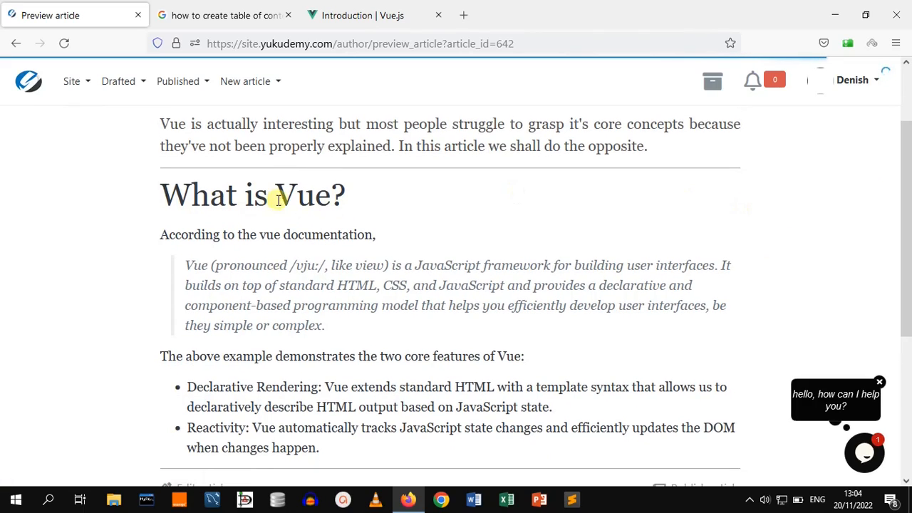
# Review the saved article preview, scrolling through the block quote and the bullet list
pyautogui.doubleClick(313, 235)
pyautogui.click(506, 218)
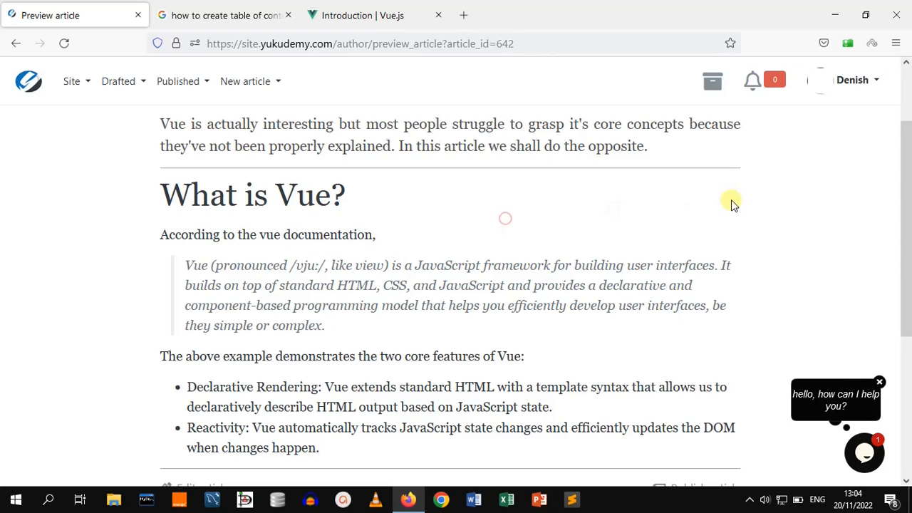
pyautogui.scroll(-2, 909, 204)
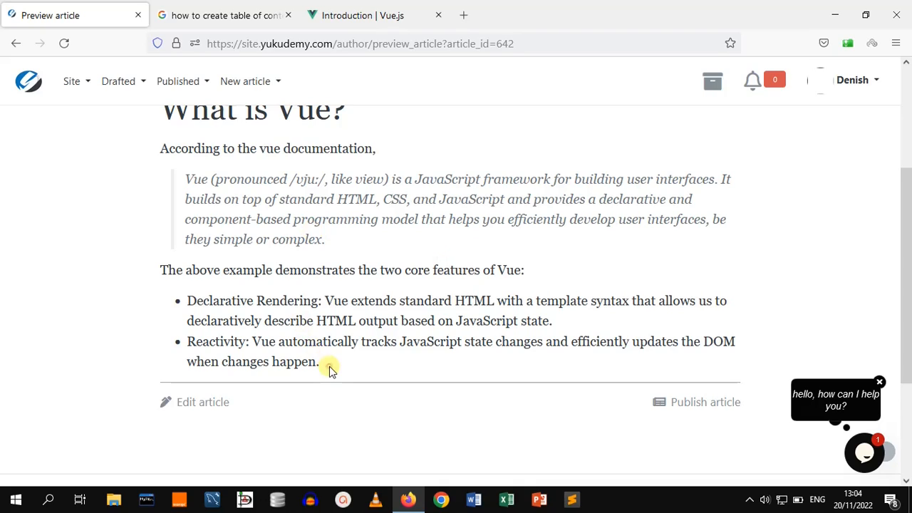
pyautogui.moveTo(327, 366); pyautogui.dragTo(188, 300)
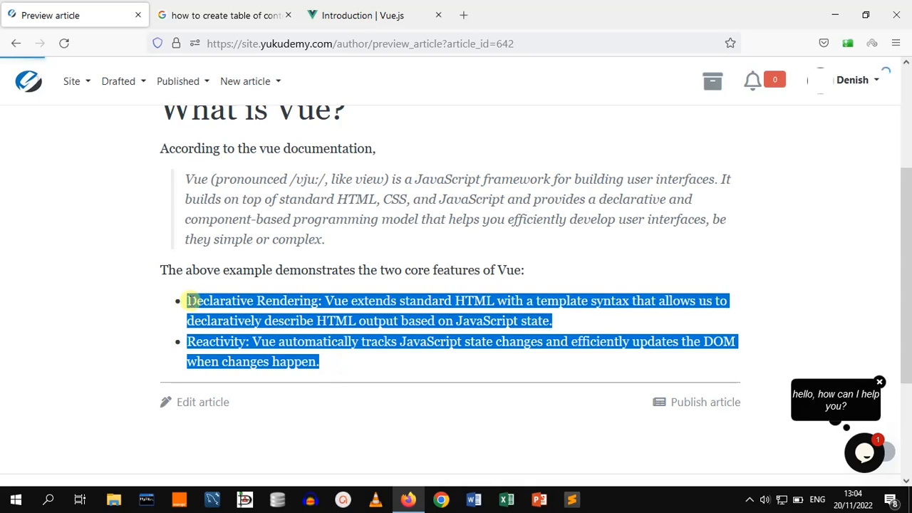
pyautogui.click(319, 429)
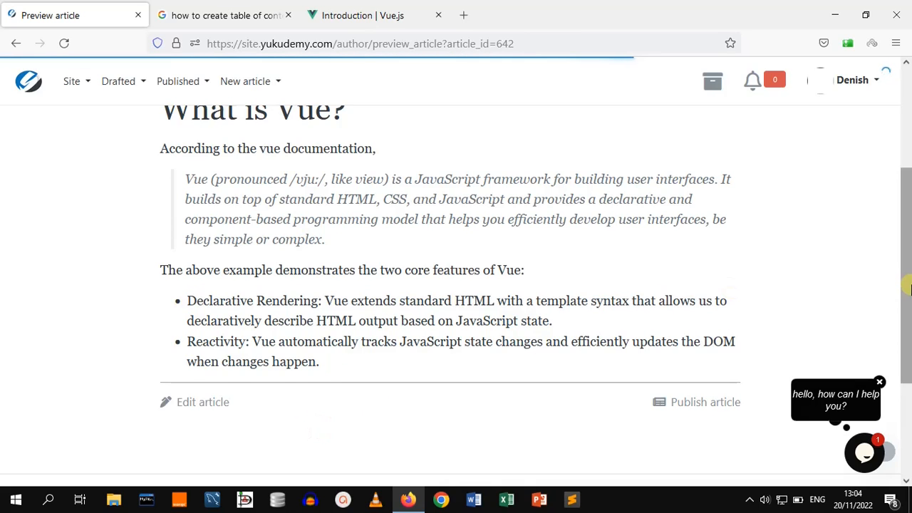
pyautogui.scroll(3, 909, 204)
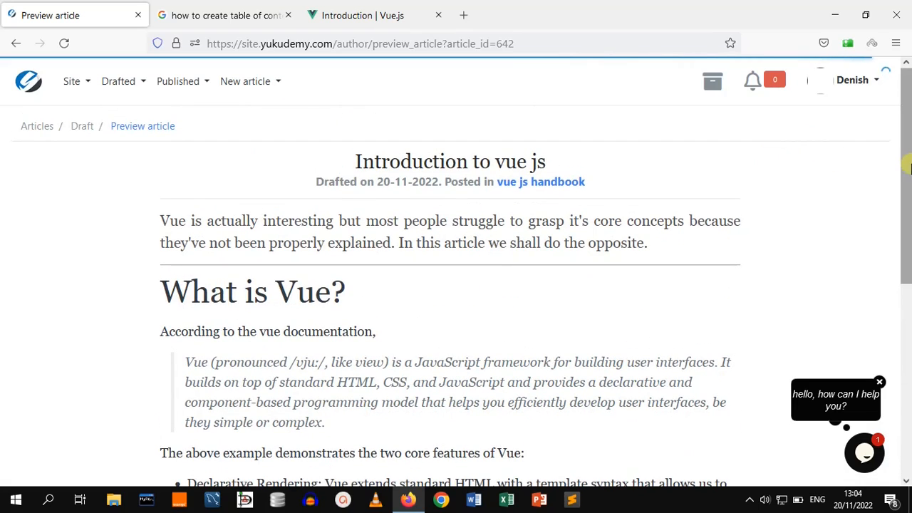
pyautogui.moveTo(903, 168); pyautogui.dragTo(908, 265)
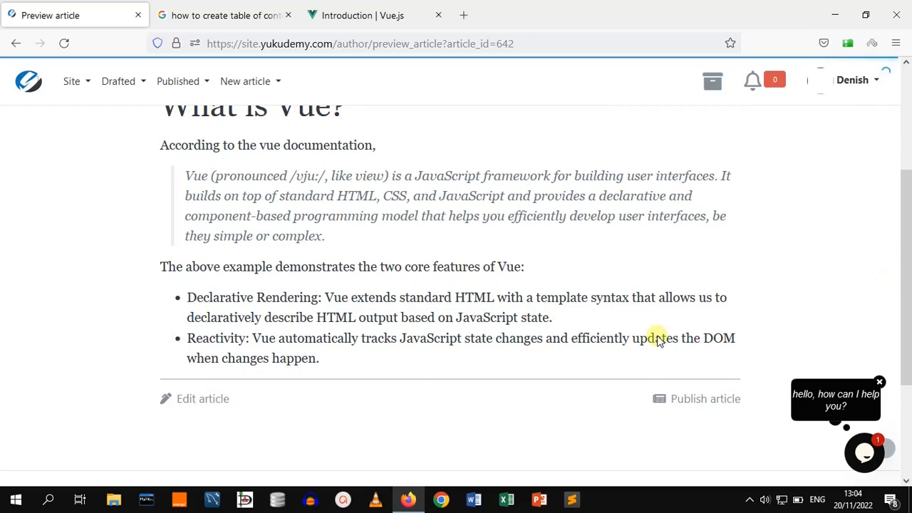
# Open the article for editing and maximize the editor area
pyautogui.click(207, 402)
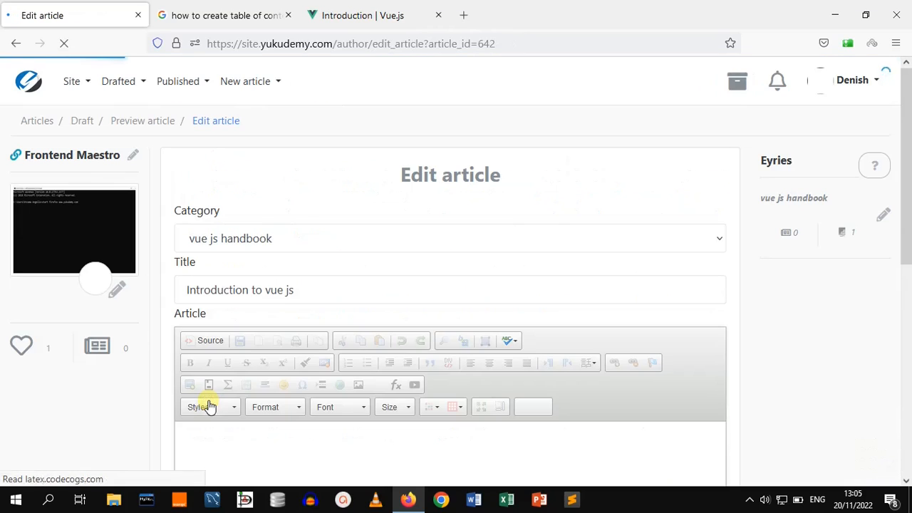
pyautogui.moveTo(908, 171); pyautogui.dragTo(907, 253)
pyautogui.click(494, 314)
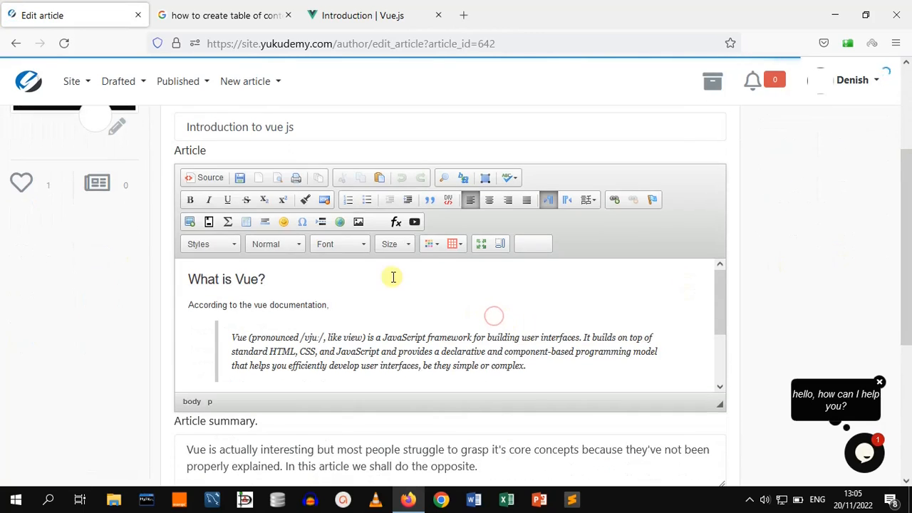
pyautogui.click(475, 245)
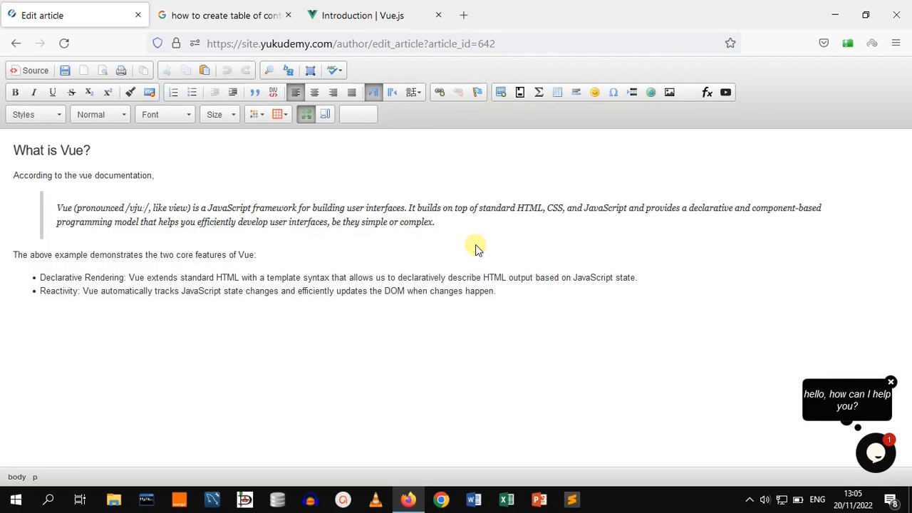
# Link the words 'vue documentation' to vuejs.org, copying the address from the Vue.js documentation tab
pyautogui.click(80, 175)
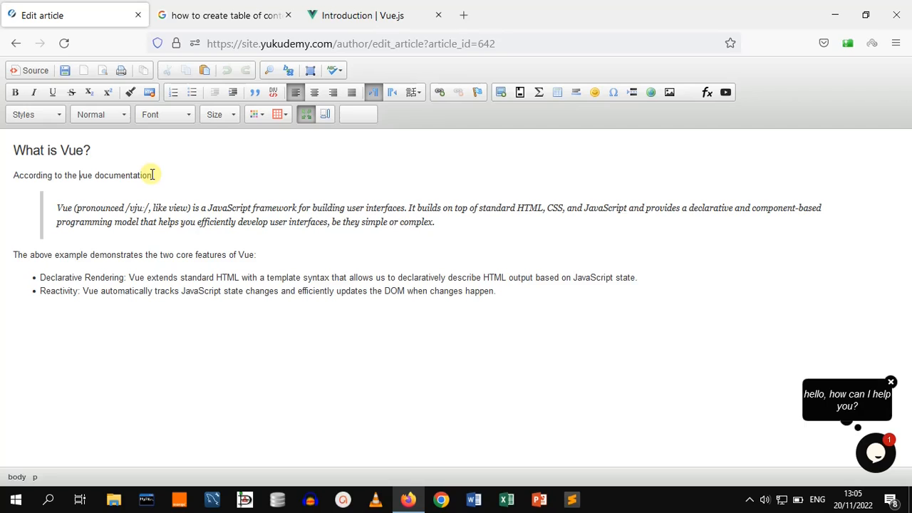
pyautogui.moveTo(151, 175); pyautogui.dragTo(79, 176)
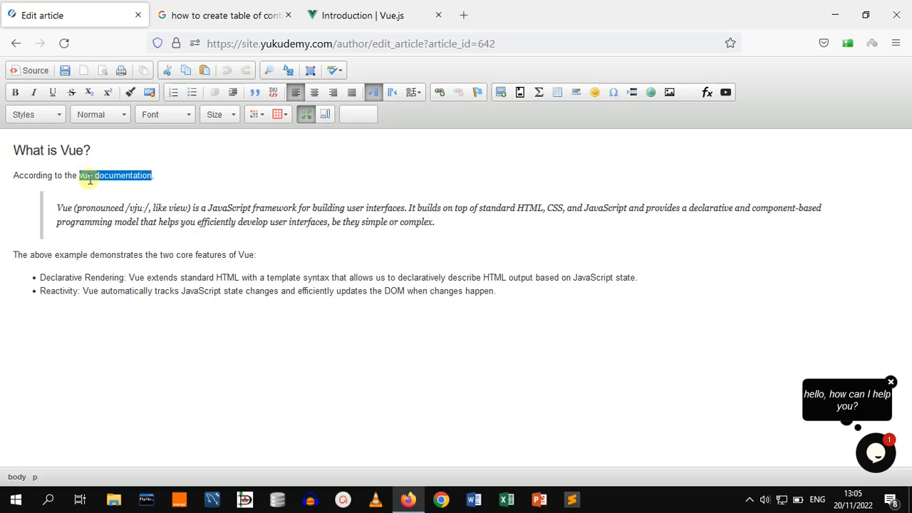
pyautogui.click(191, 172)
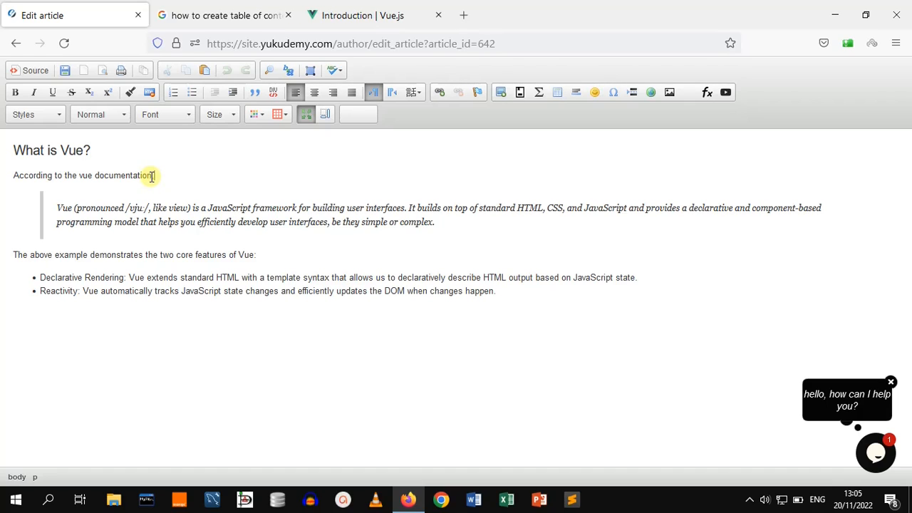
pyautogui.moveTo(152, 176); pyautogui.dragTo(81, 178)
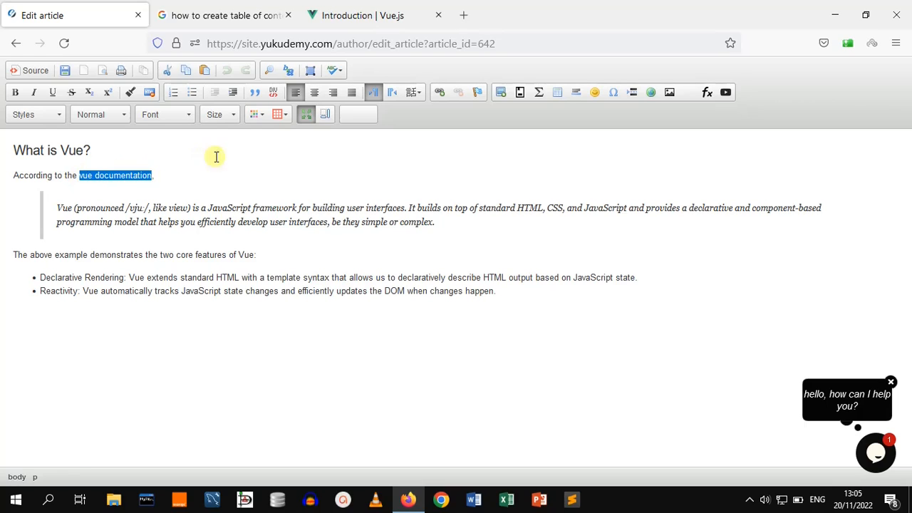
pyautogui.click(440, 97)
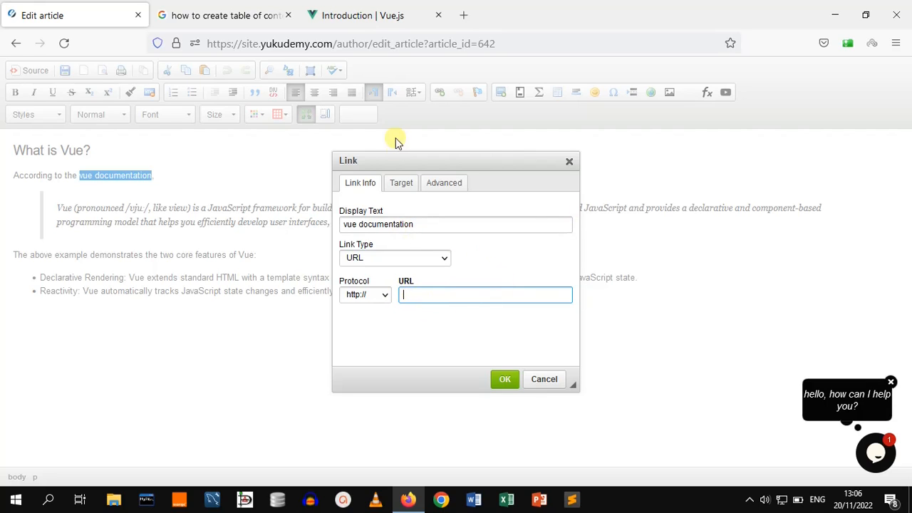
pyautogui.click(380, 13)
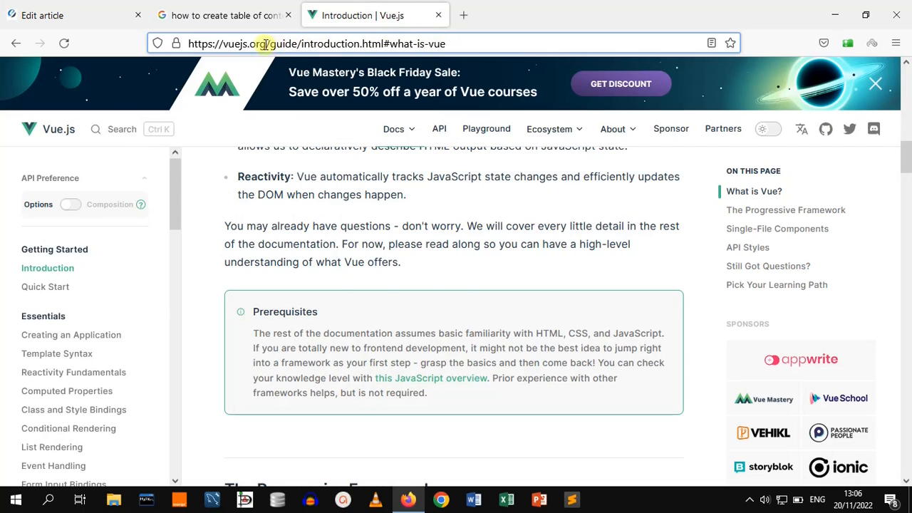
pyautogui.moveTo(267, 44); pyautogui.dragTo(235, 44)
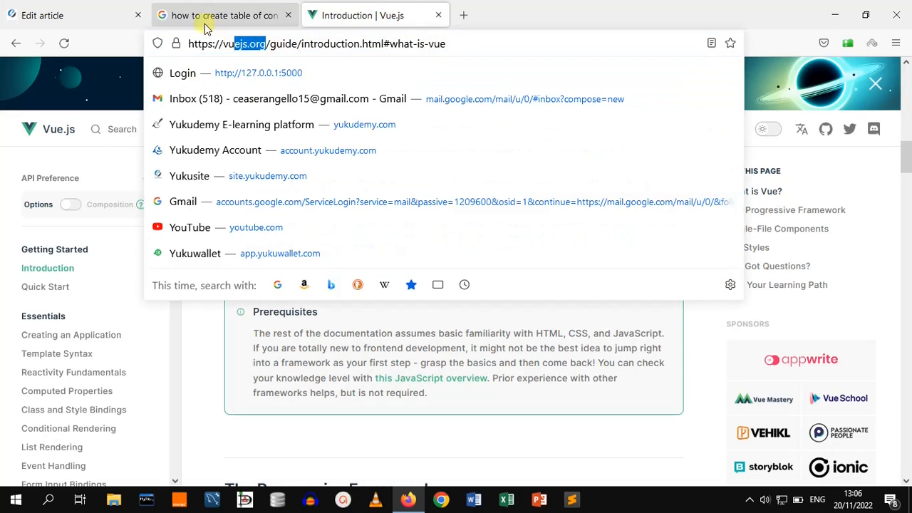
pyautogui.click(106, 16)
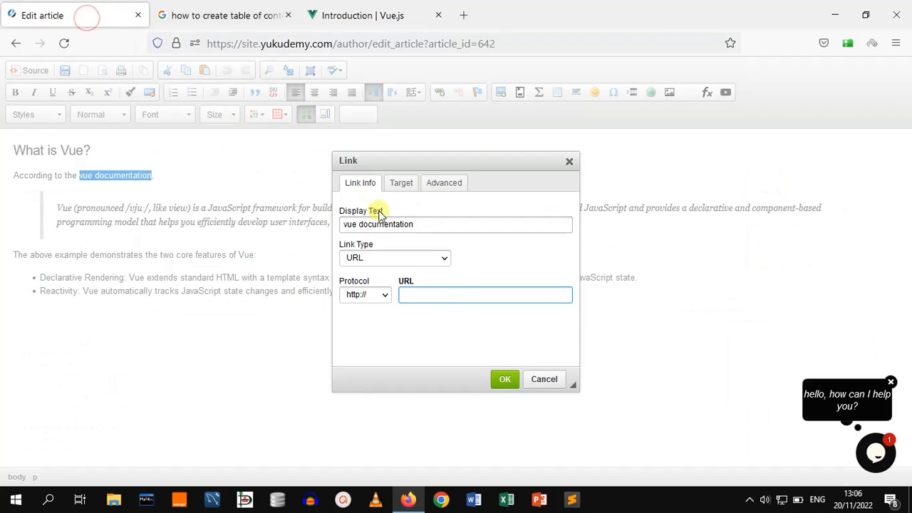
pyautogui.click(385, 13)
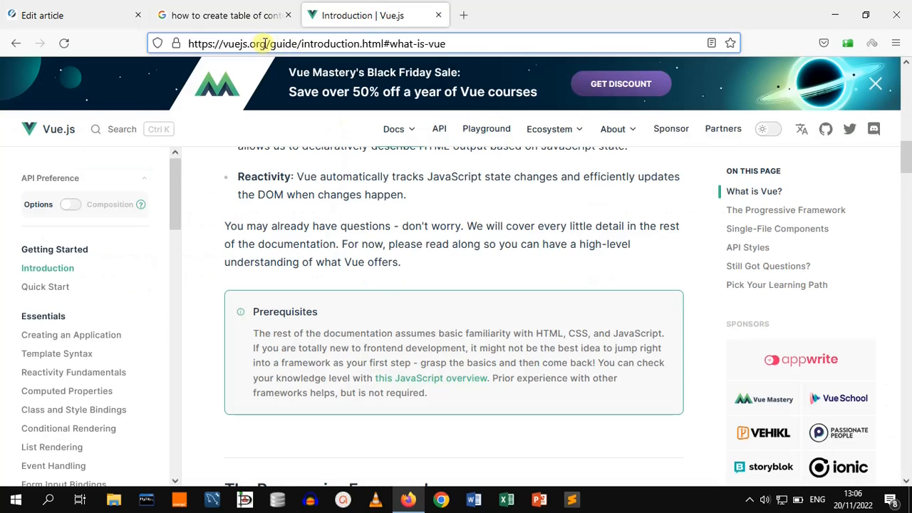
pyautogui.moveTo(265, 44); pyautogui.dragTo(190, 44)
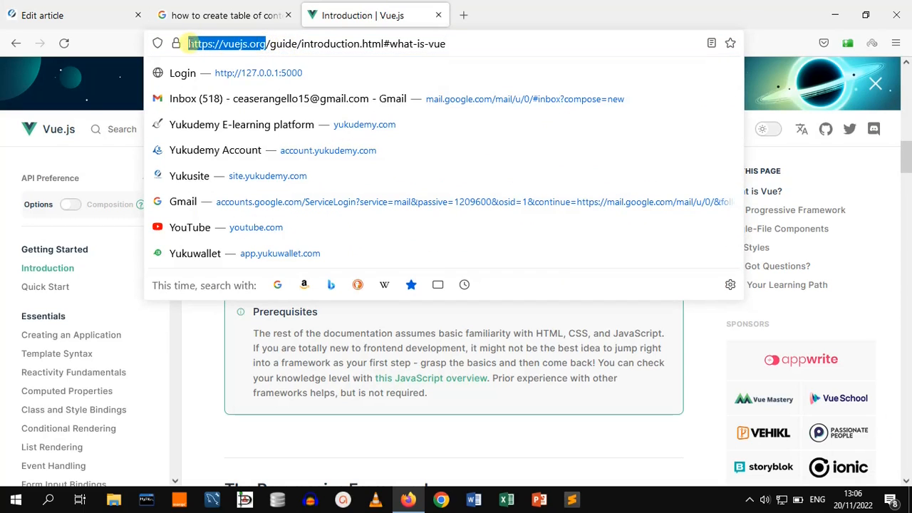
pyautogui.click(83, 9)
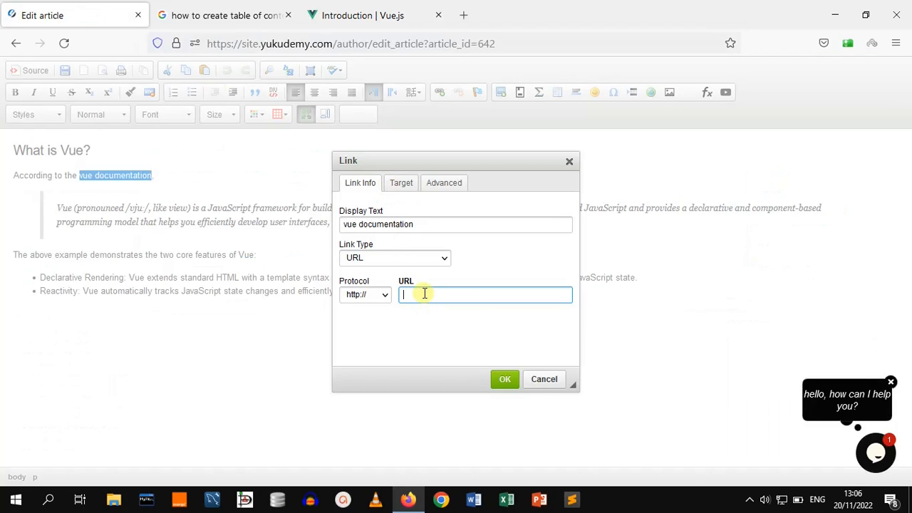
pyautogui.write('vuejs.org')
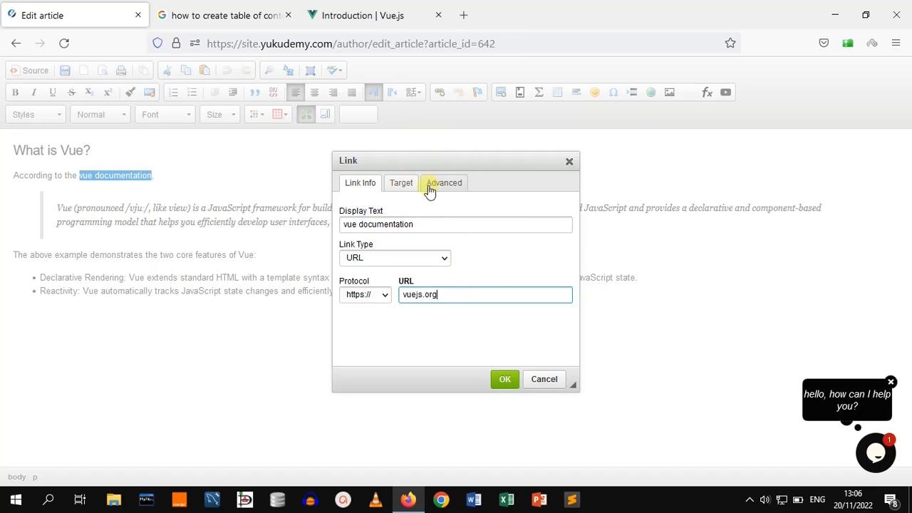
# Set the link's target to New Window (_blank) and apply the link
pyautogui.click(404, 185)
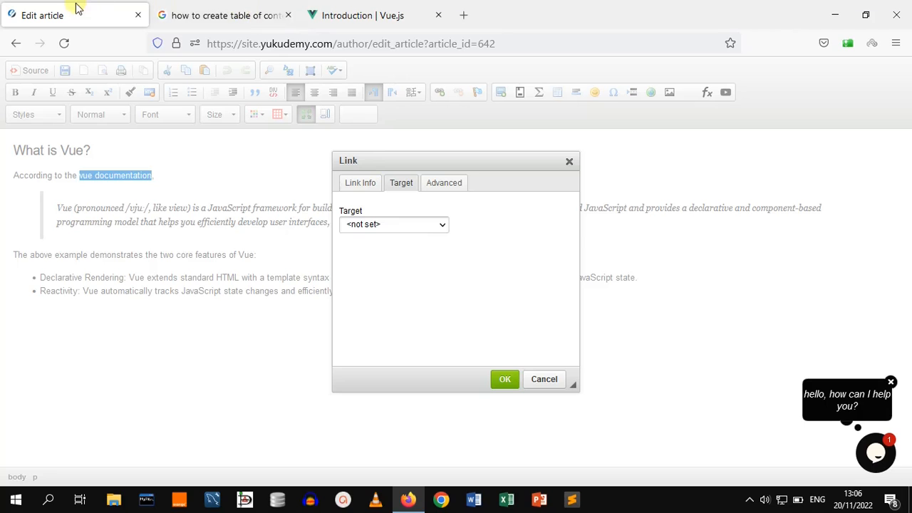
pyautogui.click(195, 15)
pyautogui.click(349, 22)
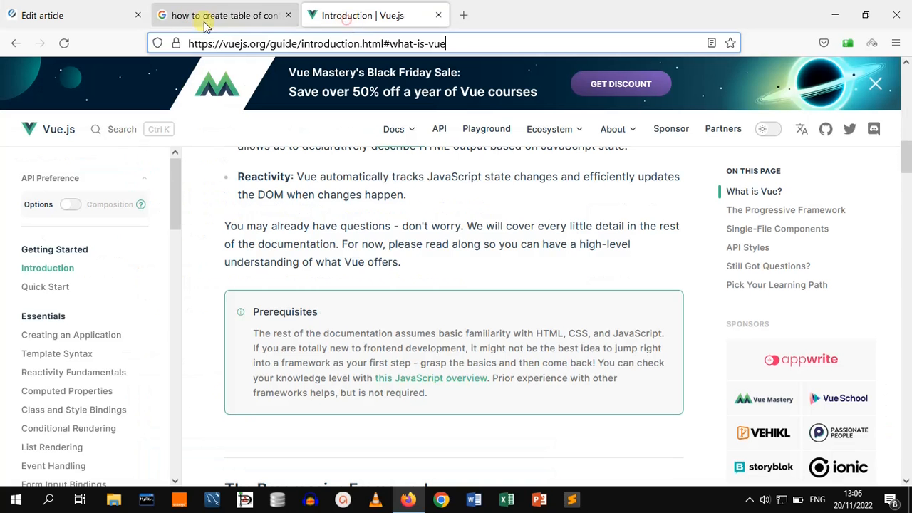
pyautogui.click(94, 17)
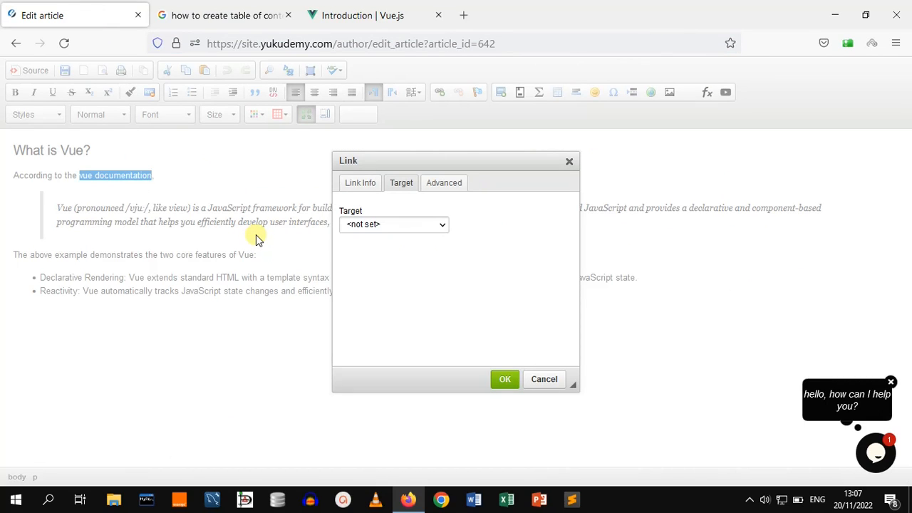
pyautogui.click(426, 232)
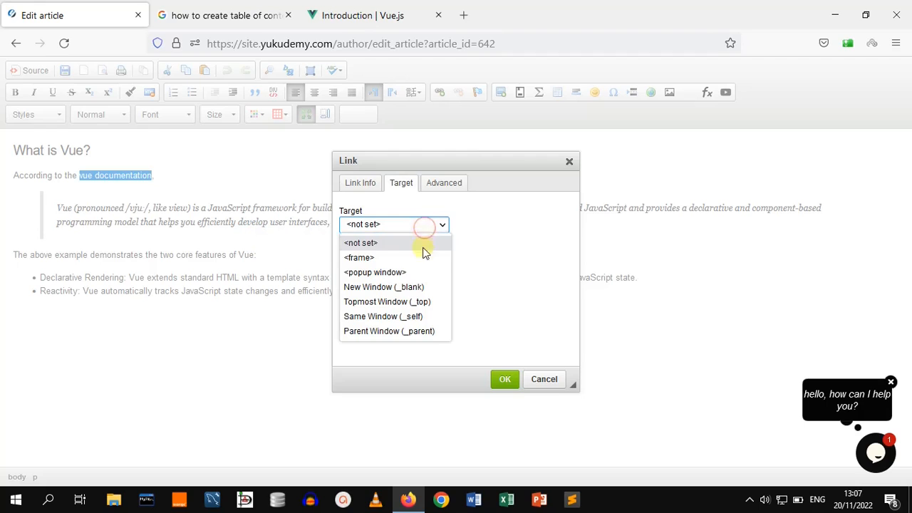
pyautogui.click(408, 288)
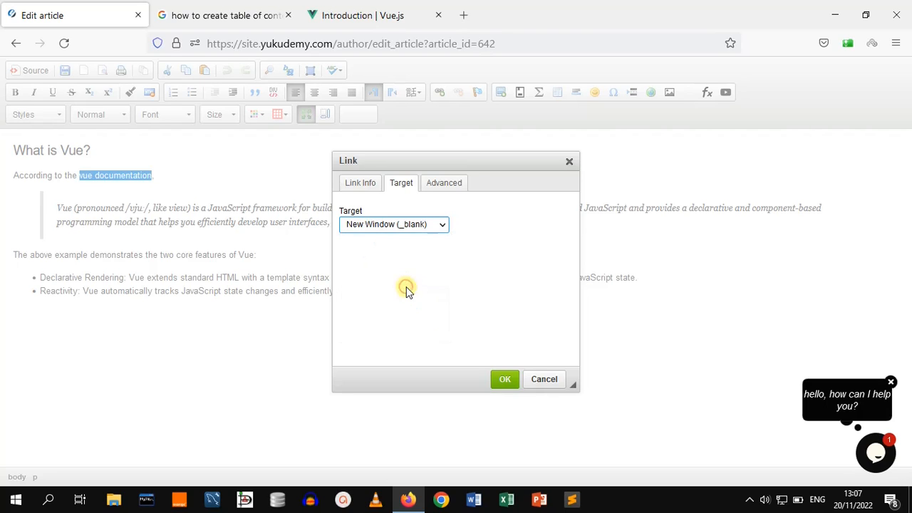
pyautogui.click(503, 382)
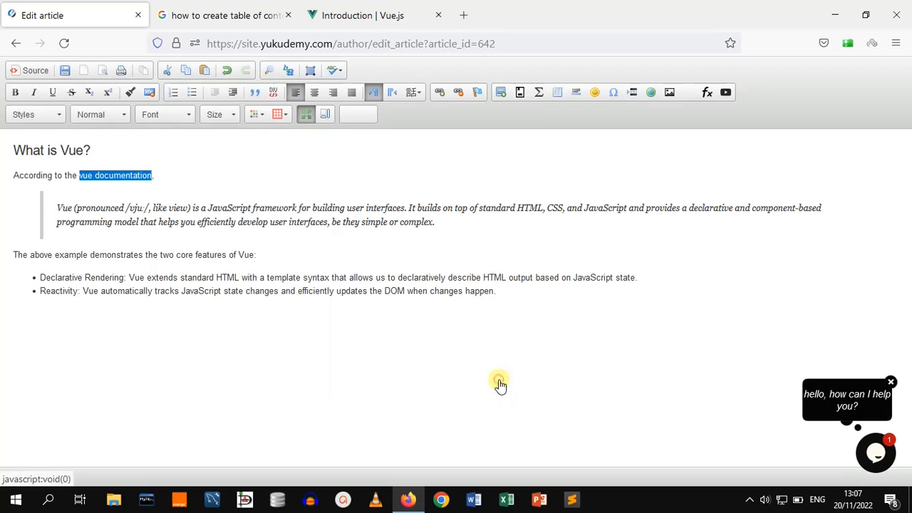
# Add an empty line above the 'What is Vue?' heading
pyautogui.click(228, 163)
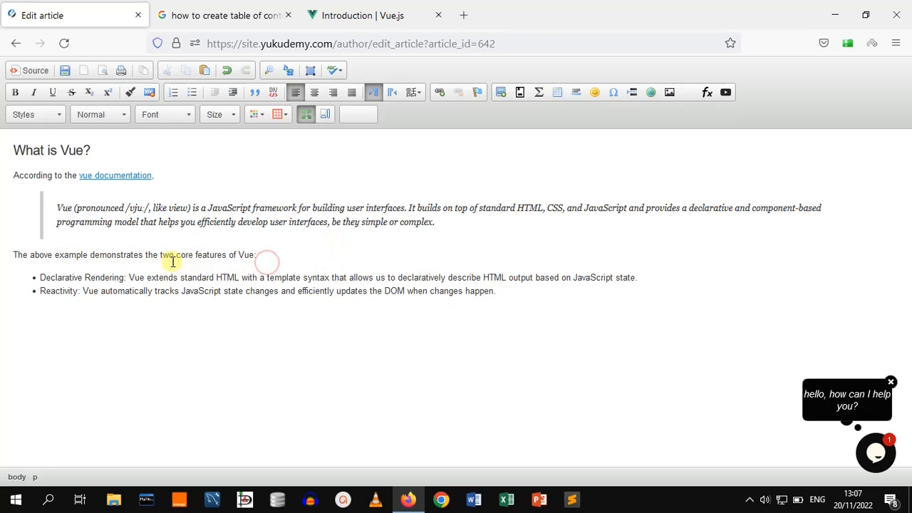
pyautogui.click(13, 150)
pyautogui.press('Return')
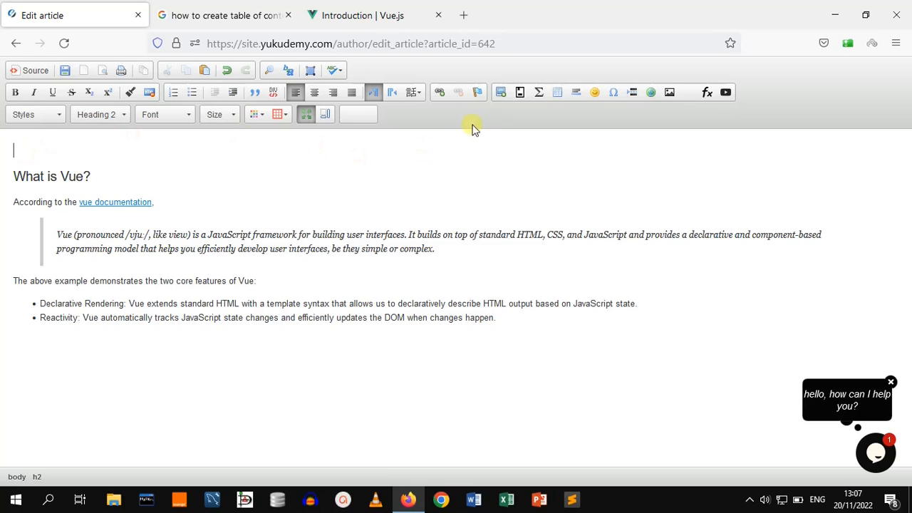
# Insert the image cmd.PNG from the Pictures folder at the empty line above the 'What is Vue?' heading
pyautogui.click(671, 97)
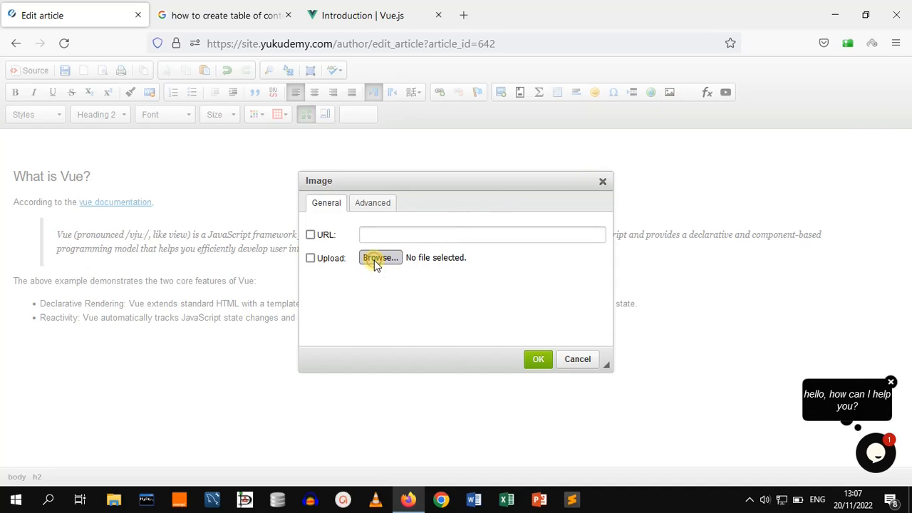
pyautogui.click(377, 258)
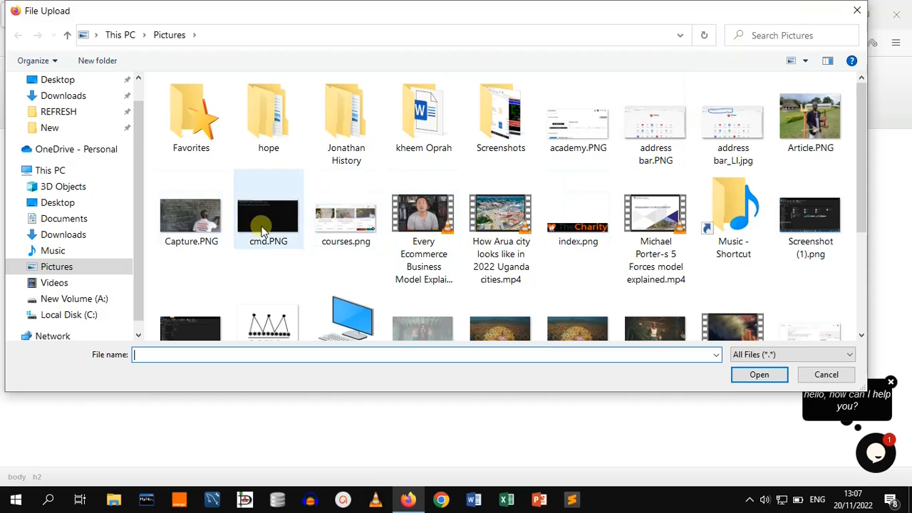
pyautogui.click(349, 319)
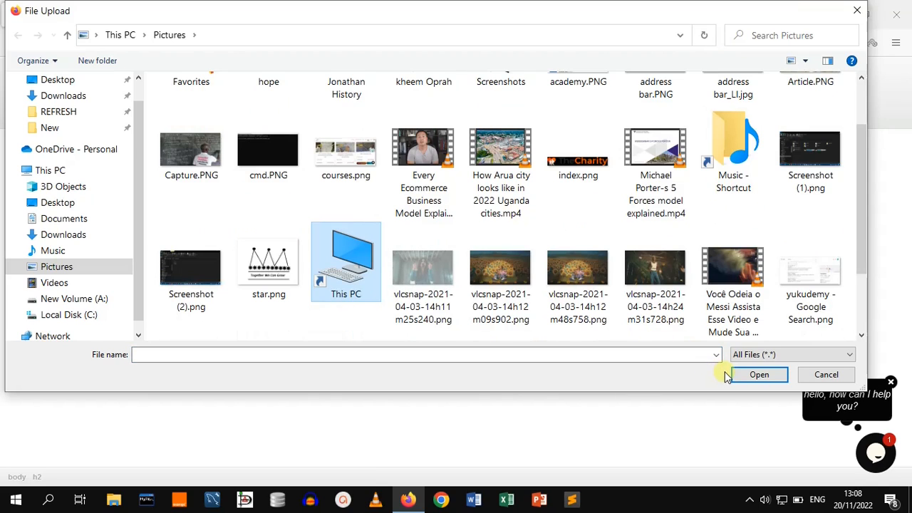
pyautogui.click(759, 375)
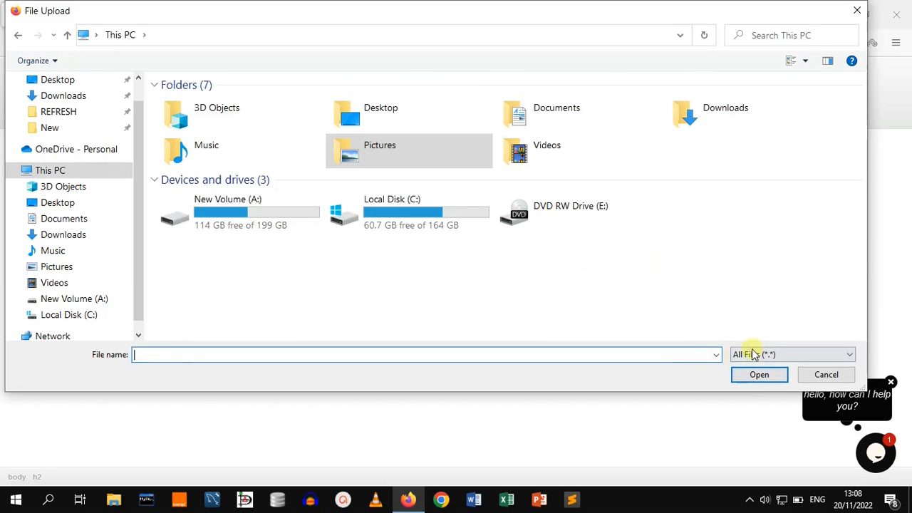
pyautogui.doubleClick(382, 153)
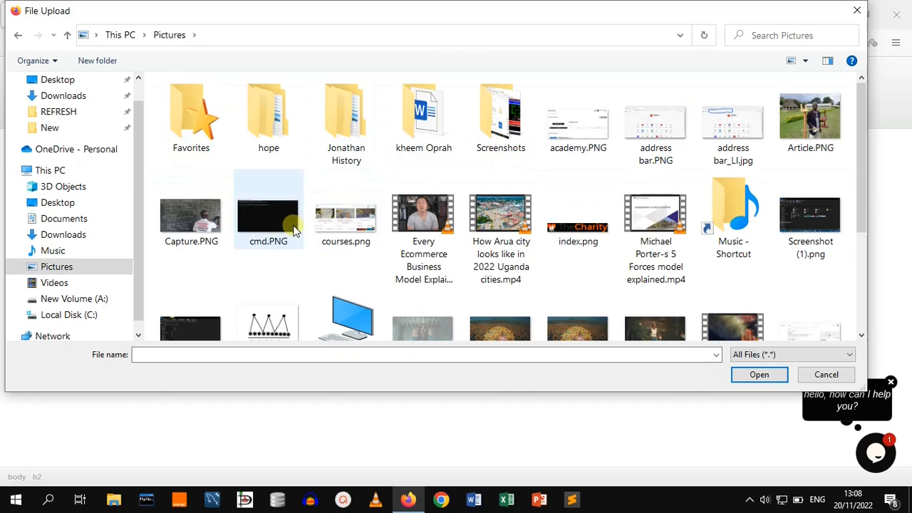
pyautogui.click(347, 238)
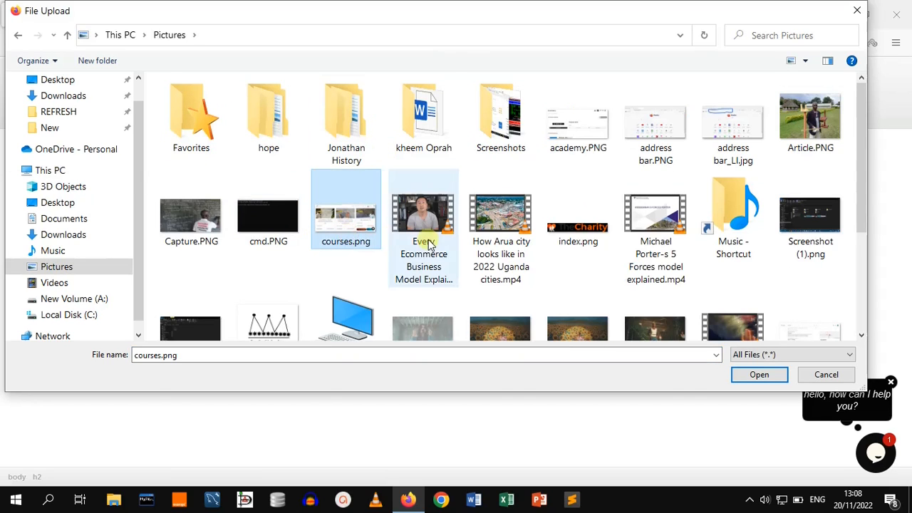
pyautogui.click(338, 307)
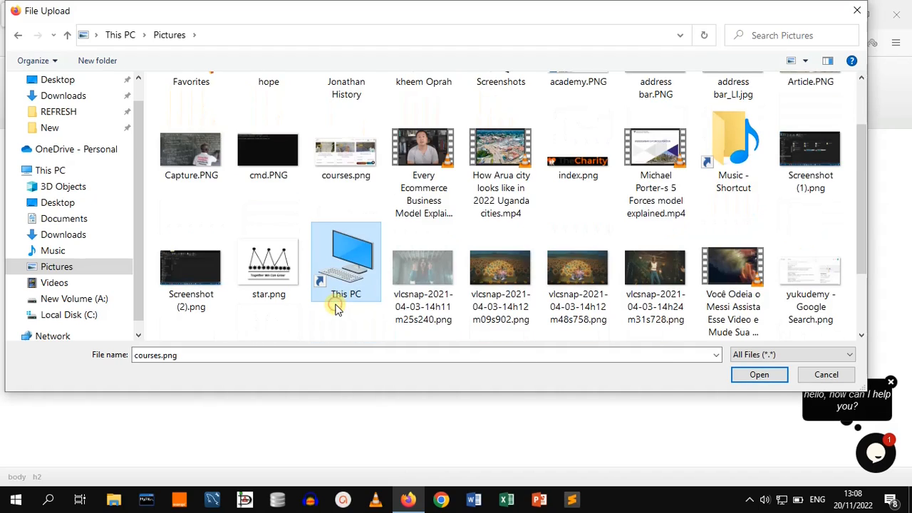
pyautogui.click(257, 159)
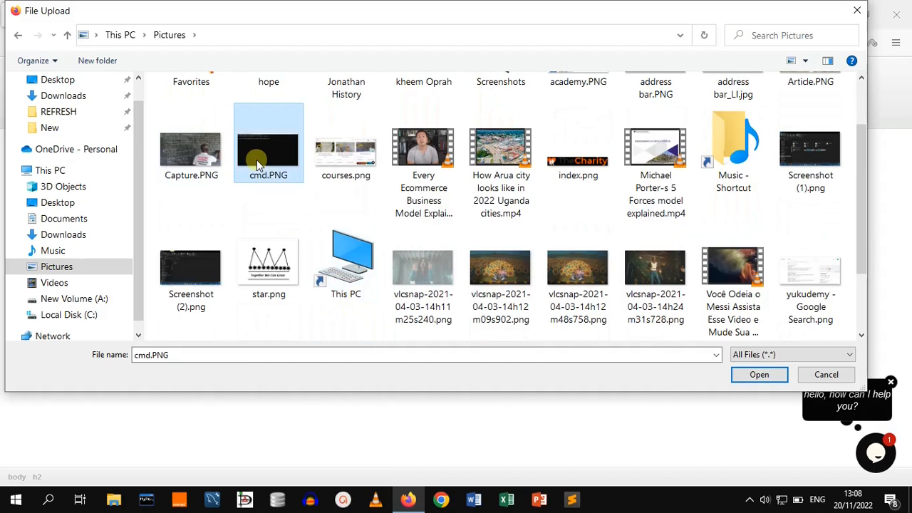
pyautogui.click(773, 381)
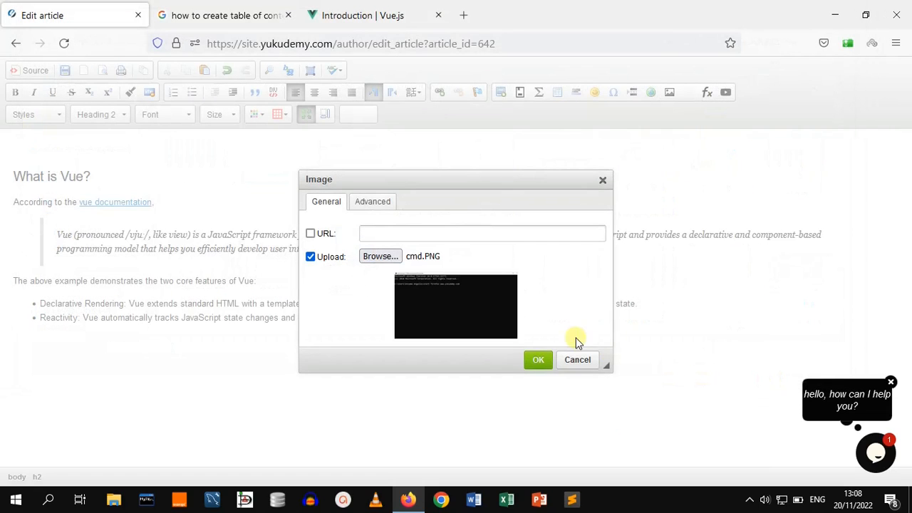
pyautogui.click(540, 362)
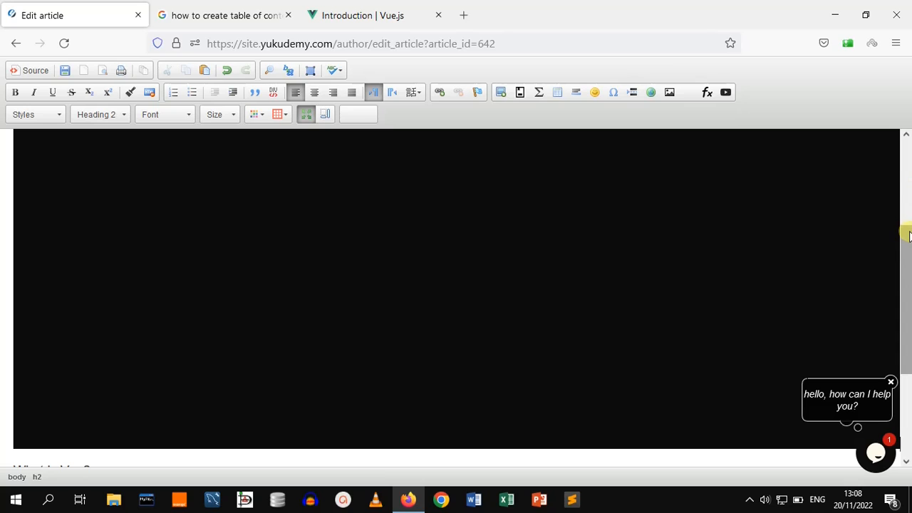
# Resize the inserted image to a width of 600 with the ratio locked
pyautogui.moveTo(908, 259); pyautogui.dragTo(908, 168)
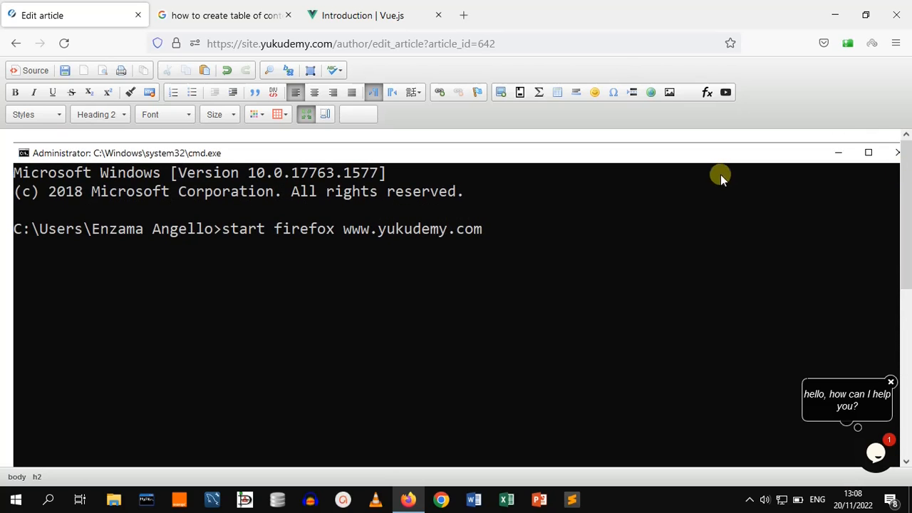
pyautogui.click(403, 229)
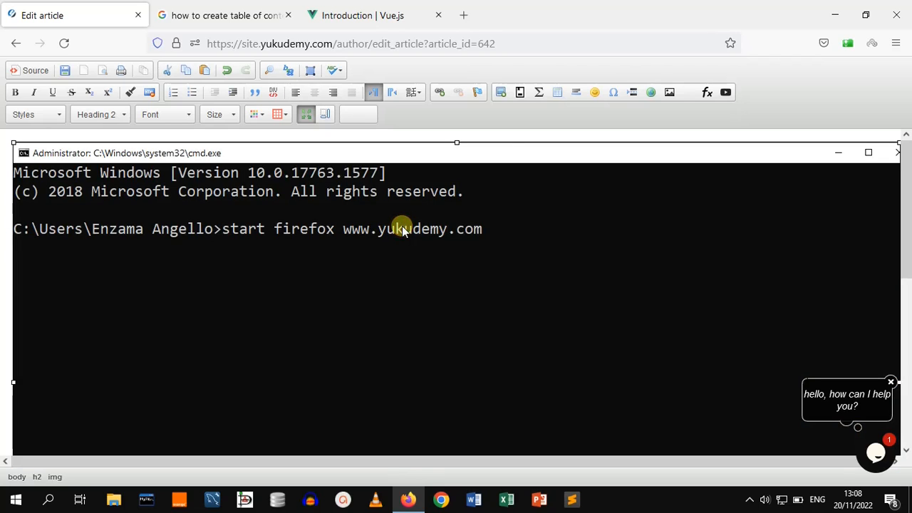
pyautogui.click(671, 93)
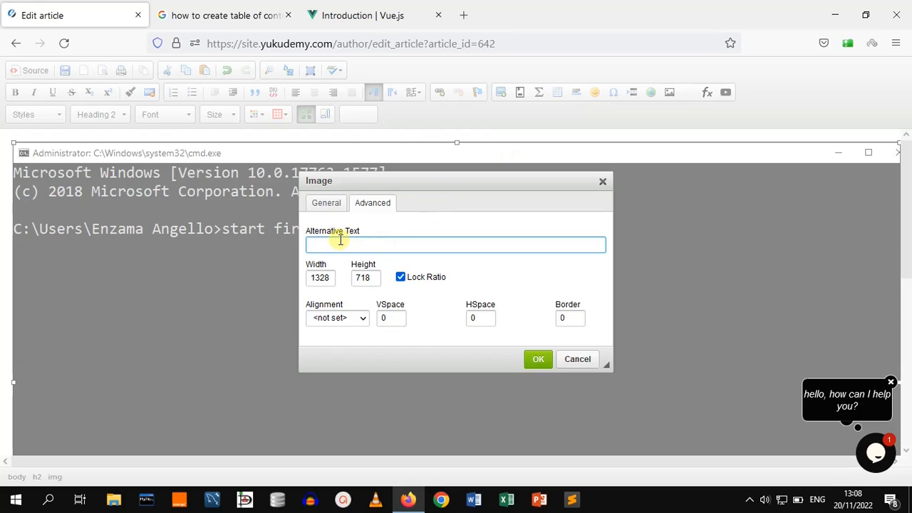
pyautogui.click(330, 279)
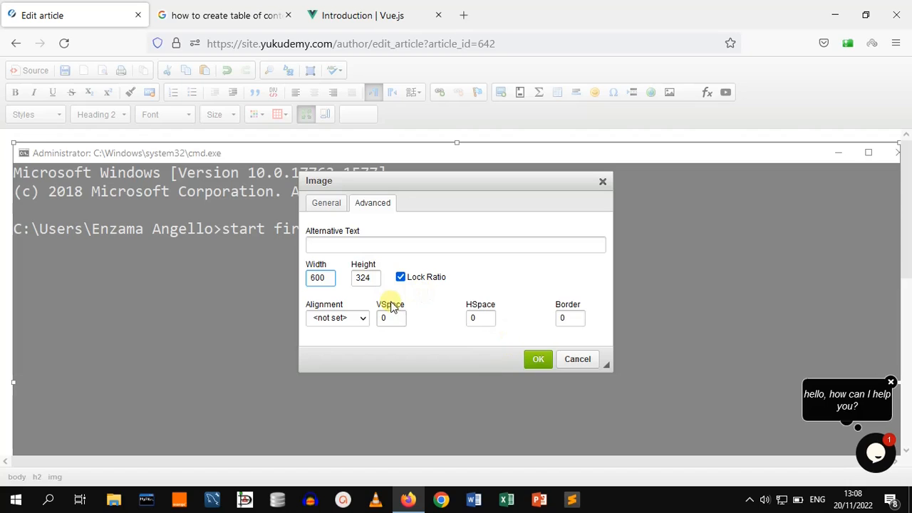
pyautogui.click(539, 360)
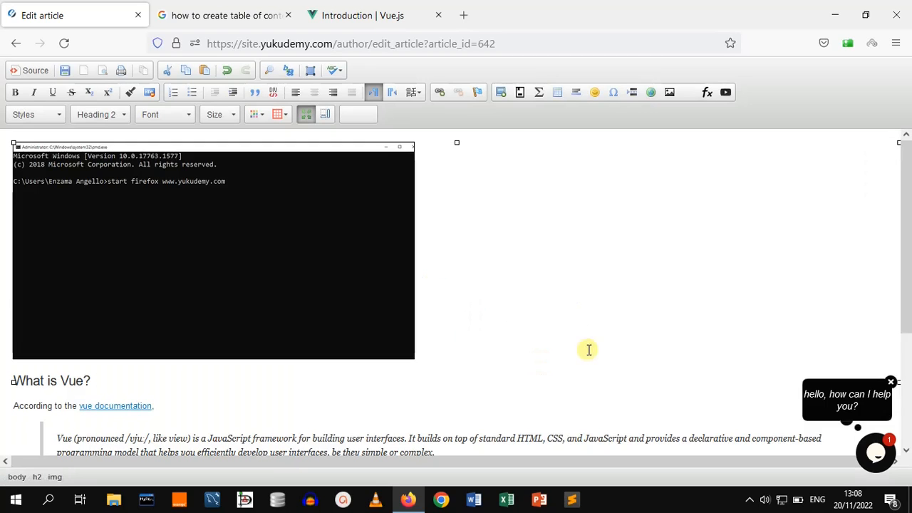
# Add a new empty normal paragraph below the bullet list
pyautogui.scroll(-1, 908, 280)
pyautogui.moveTo(909, 279); pyautogui.dragTo(909, 312)
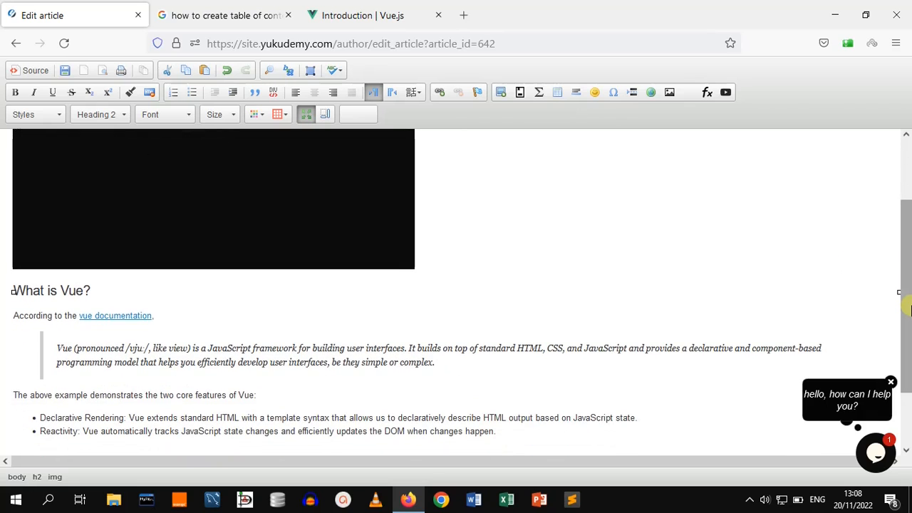
pyautogui.moveTo(908, 311); pyautogui.dragTo(909, 336)
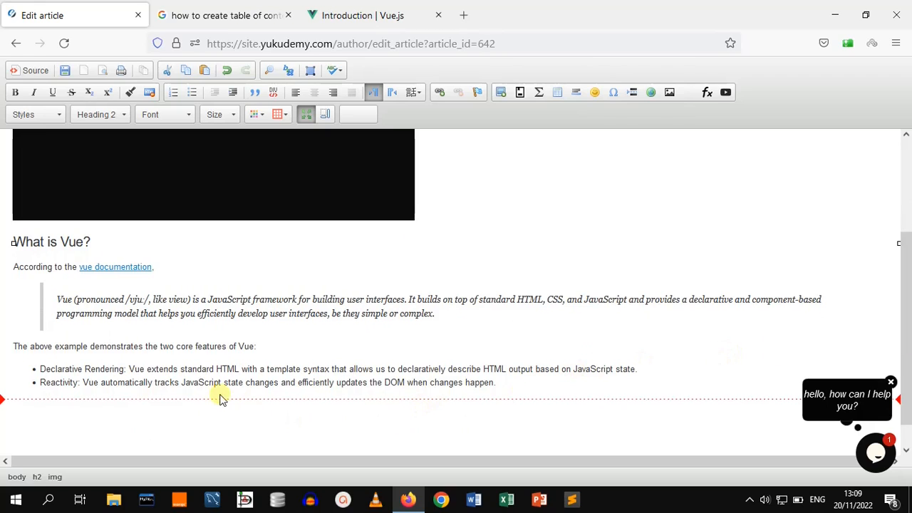
pyautogui.click(267, 346)
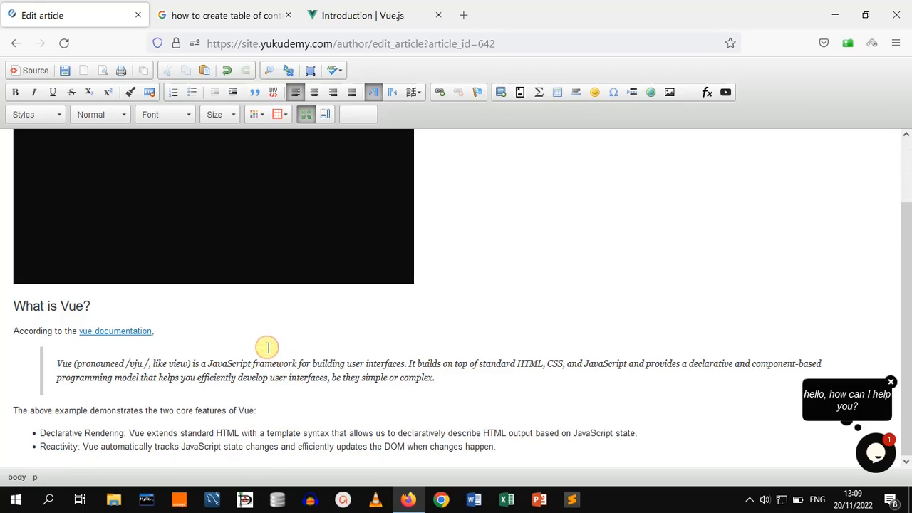
pyautogui.press('Return')
pyautogui.press('BackSpace')
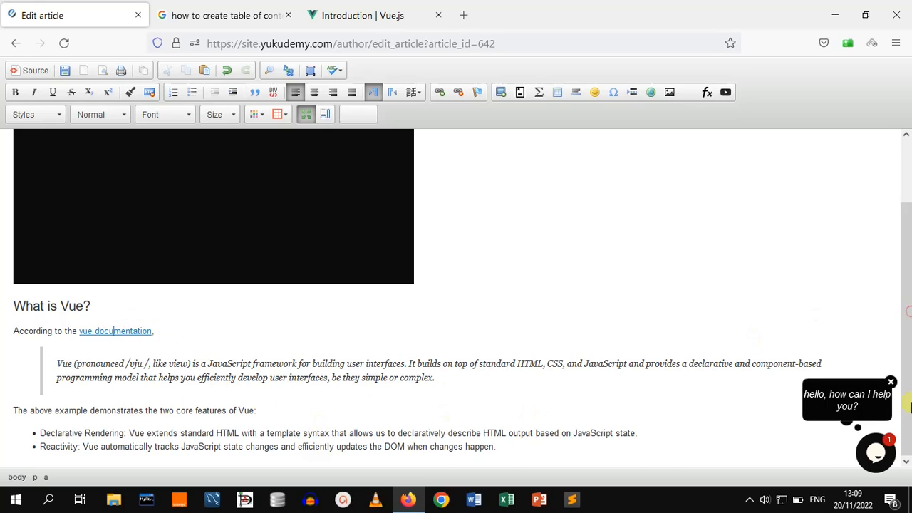
pyautogui.click(530, 443)
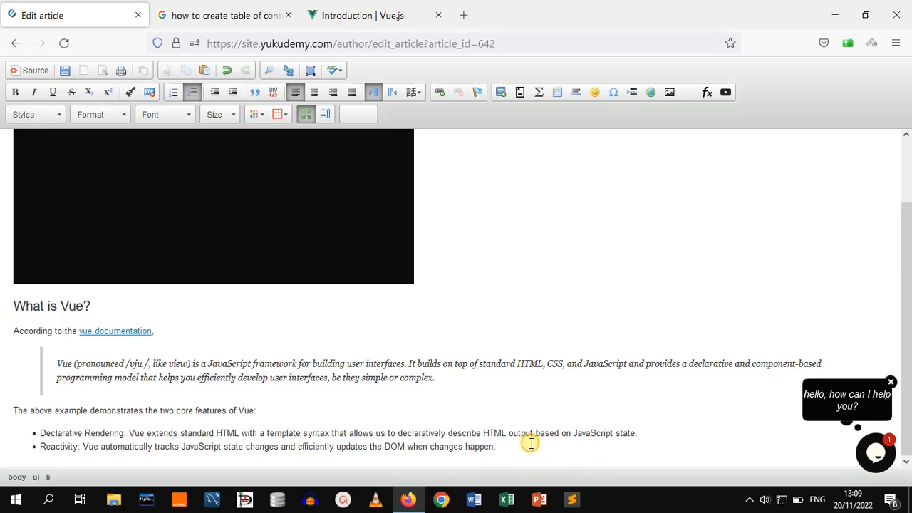
pyautogui.press('Return')
pyautogui.press('Return')
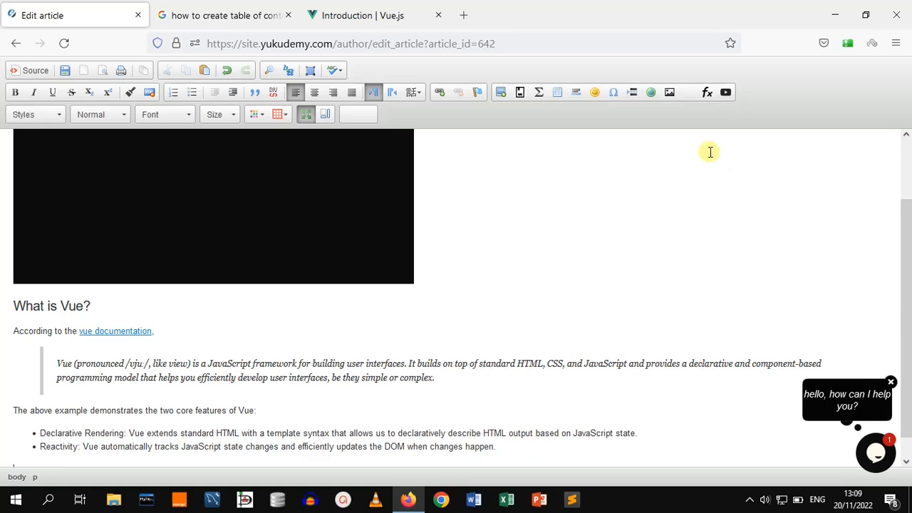
# Embed the YouTube video at 640 × 360 by copying its URL from the YouTube tab into the embed dialog
pyautogui.click(725, 93)
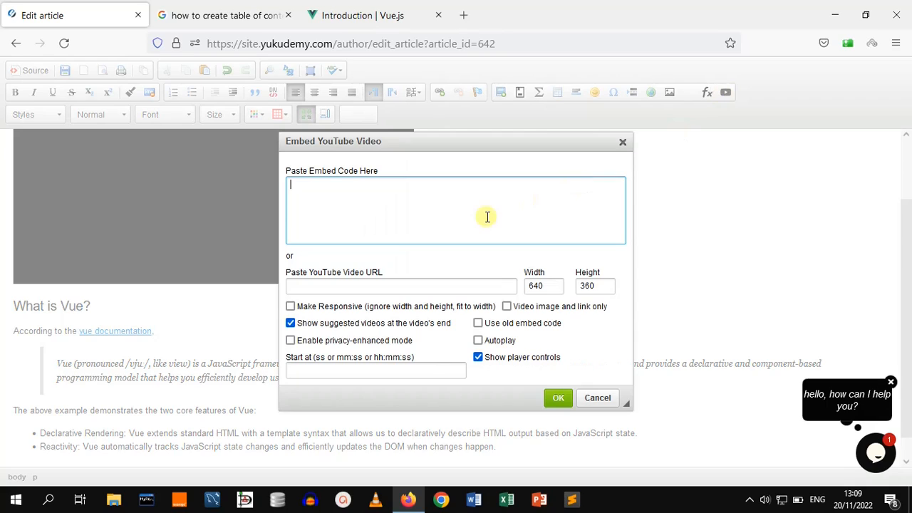
pyautogui.click(373, 287)
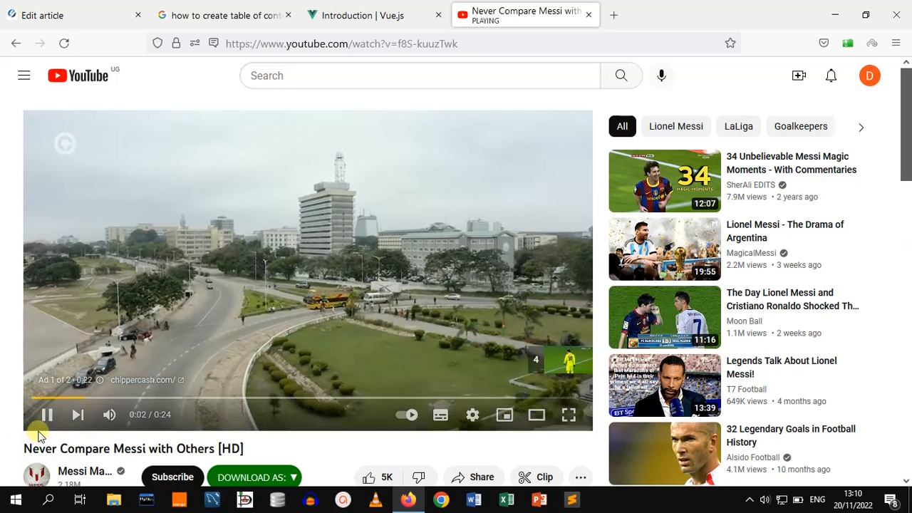
pyautogui.click(47, 414)
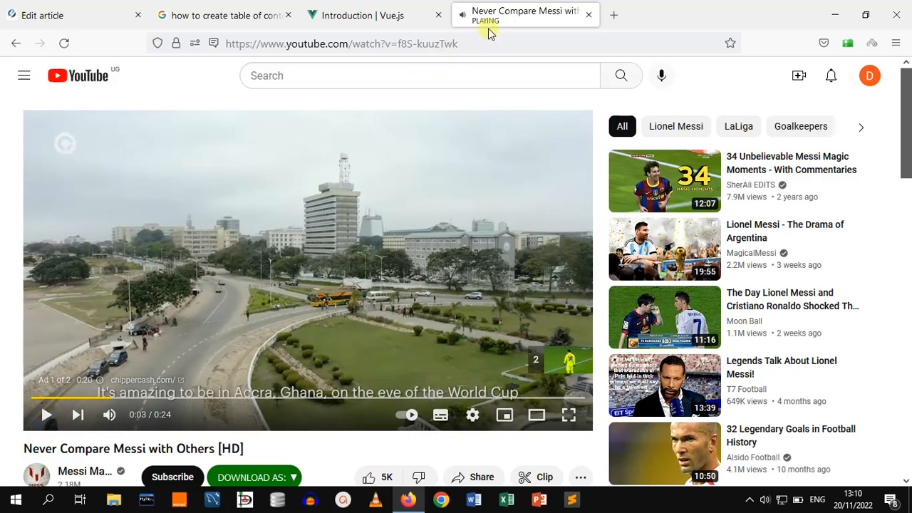
pyautogui.moveTo(472, 44); pyautogui.dragTo(224, 51)
pyautogui.hotkey('ctrl', 'c')
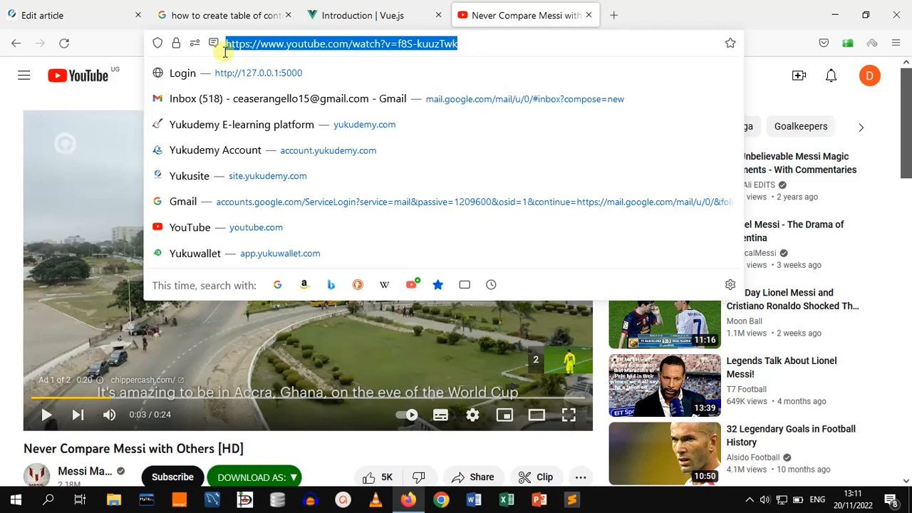
pyautogui.click(84, 14)
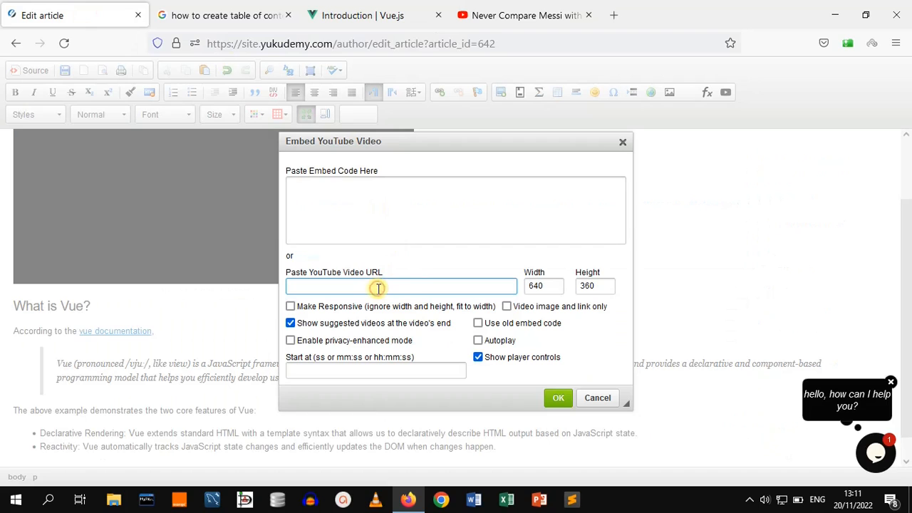
pyautogui.hotkey('ctrl', 'v')
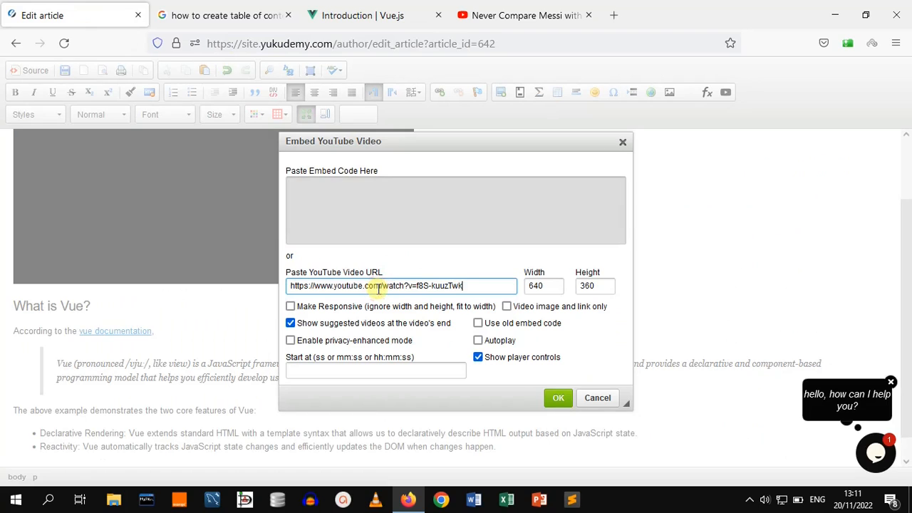
pyautogui.click(558, 398)
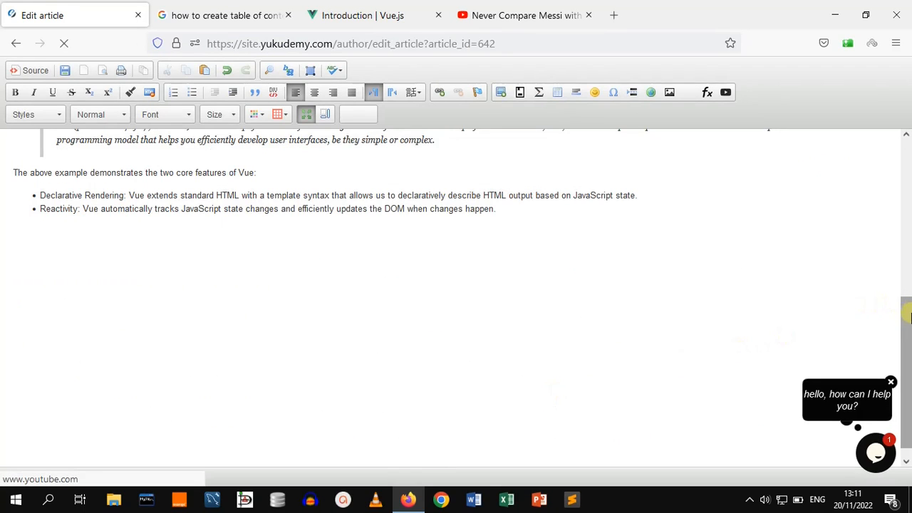
# Restore the editor to normal size and open the article preview to review the embedded video
pyautogui.moveTo(908, 314); pyautogui.dragTo(909, 338)
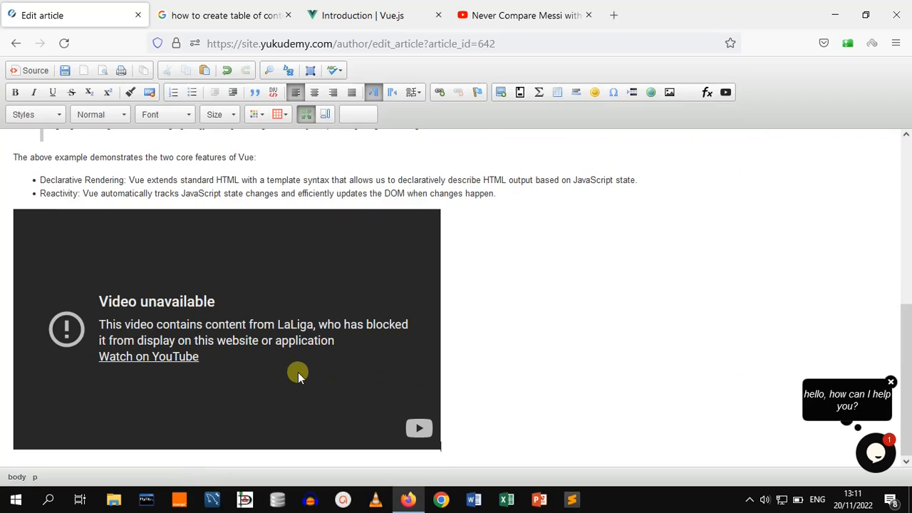
pyautogui.click(306, 116)
pyautogui.click(226, 314)
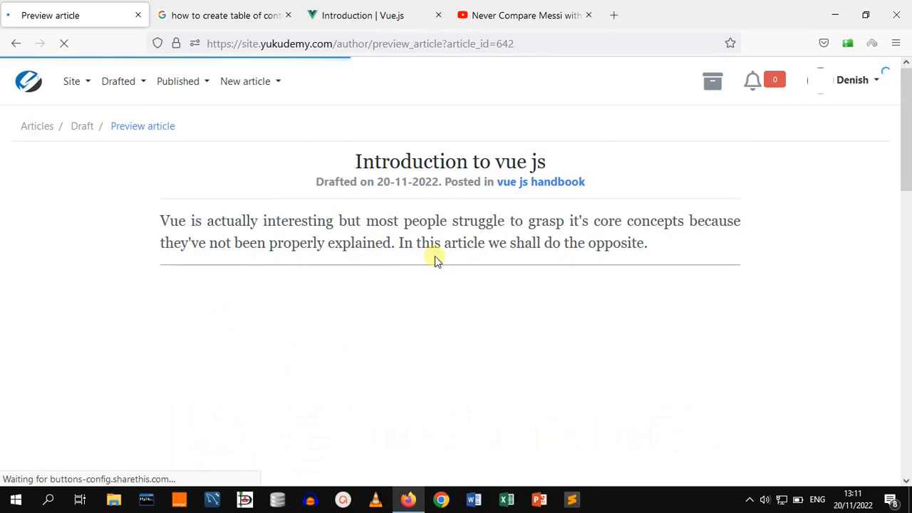
pyautogui.moveTo(907, 121); pyautogui.dragTo(907, 311)
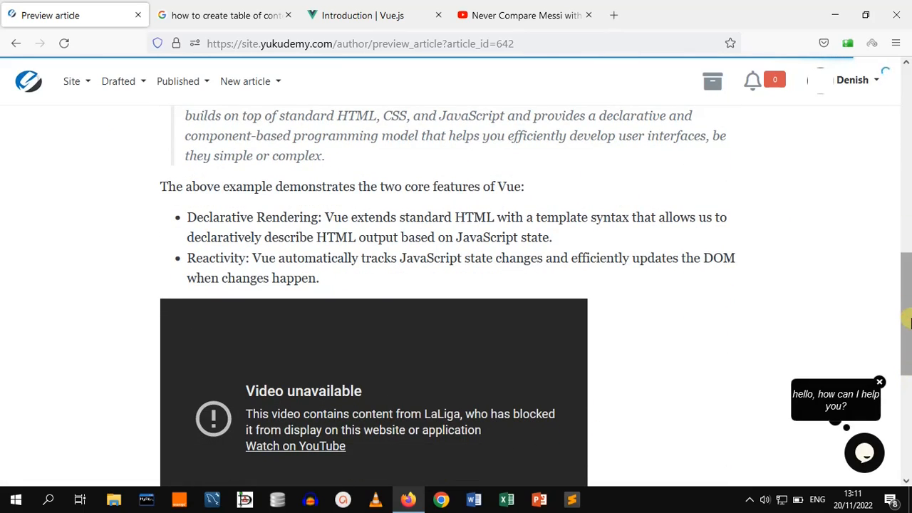
pyautogui.scroll(-4, 907, 320)
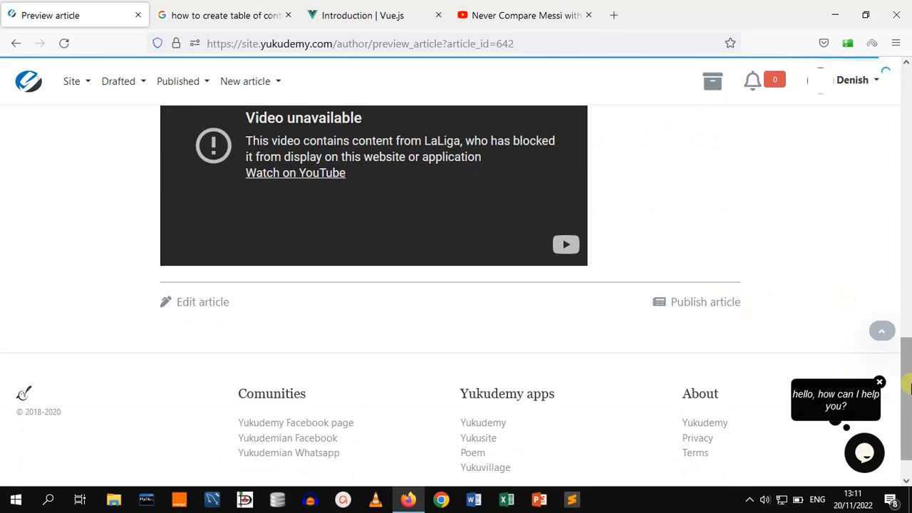
pyautogui.scroll(2, 909, 384)
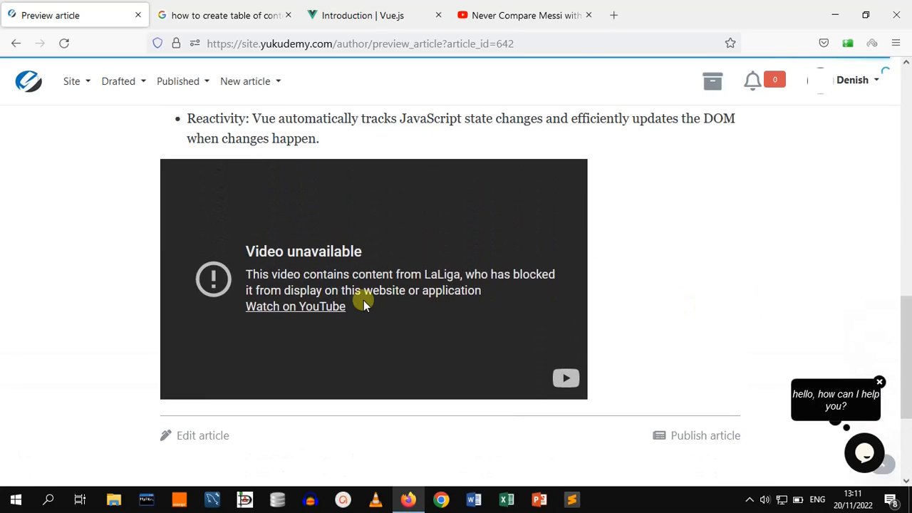